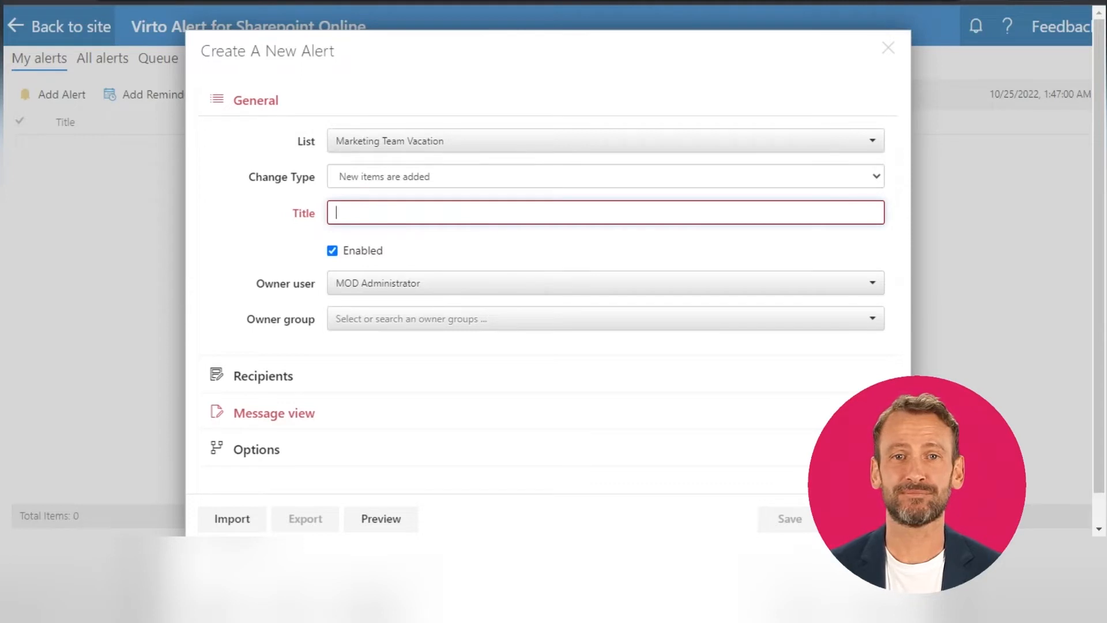
Title the new alert "New item in Vacations list".
type("New ")
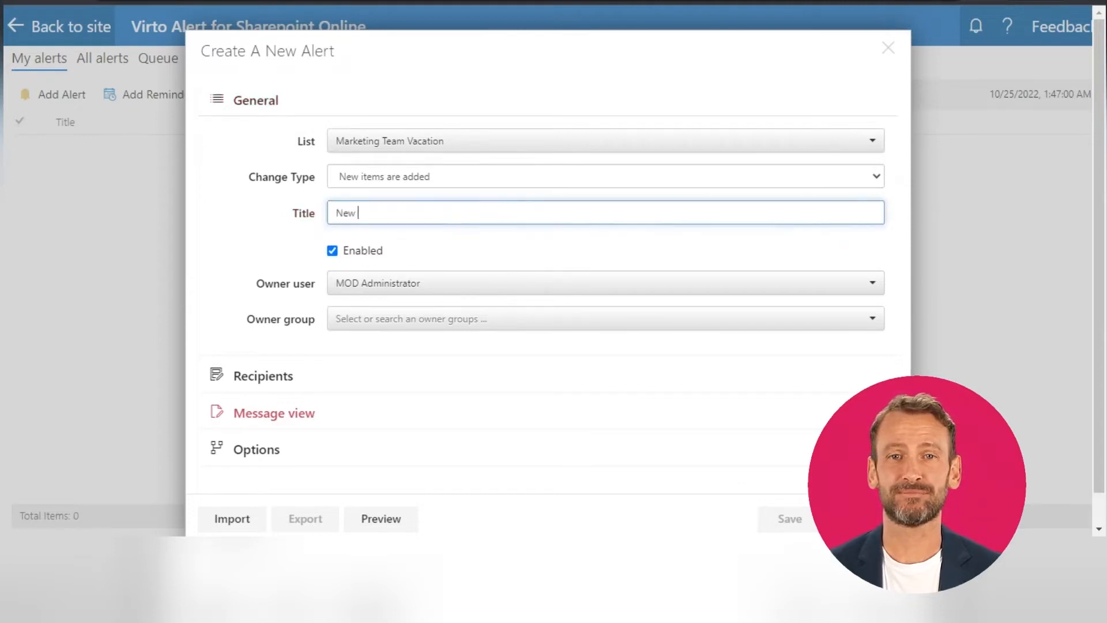
type("item in Vacations list")
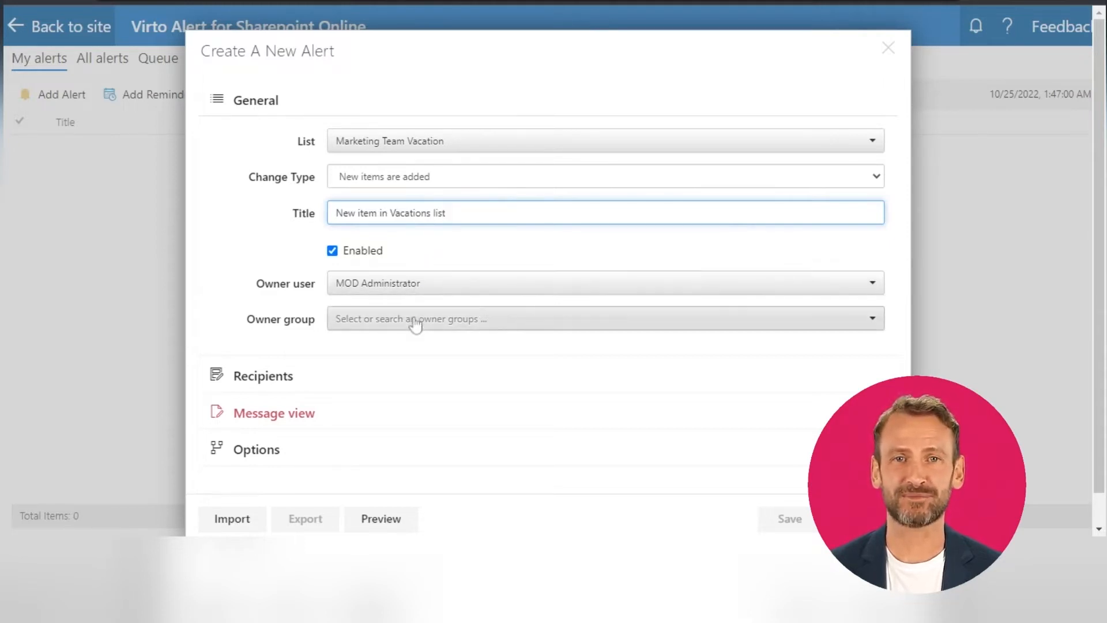
Add three colleagues from the directory as To recipients of the alert, alongside Me.
scroll(414, 324, "down", 1)
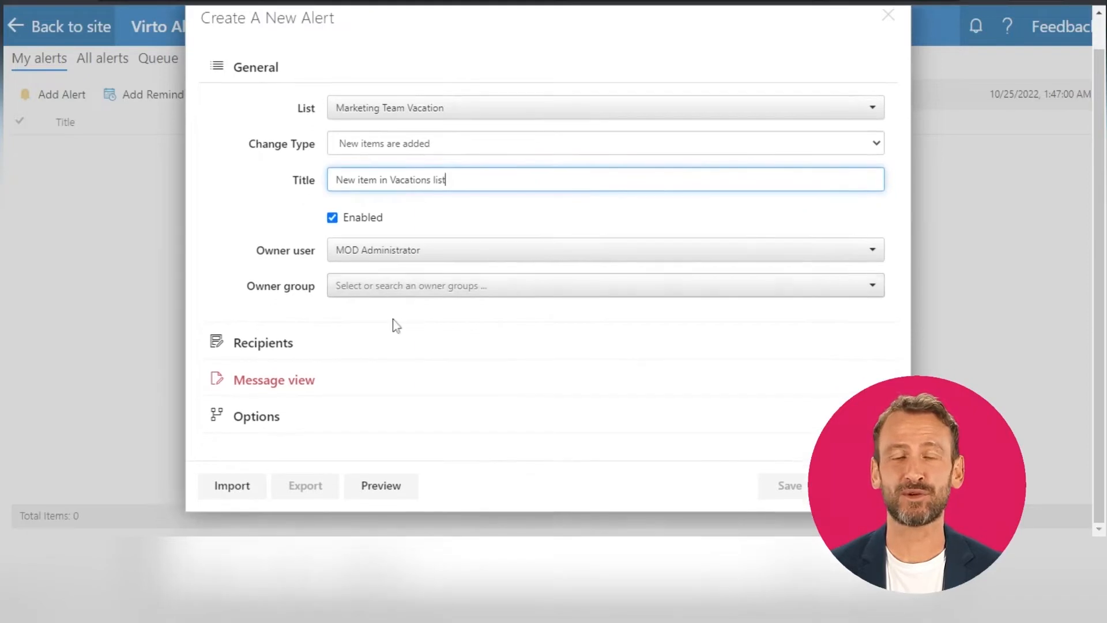
left_click(277, 353)
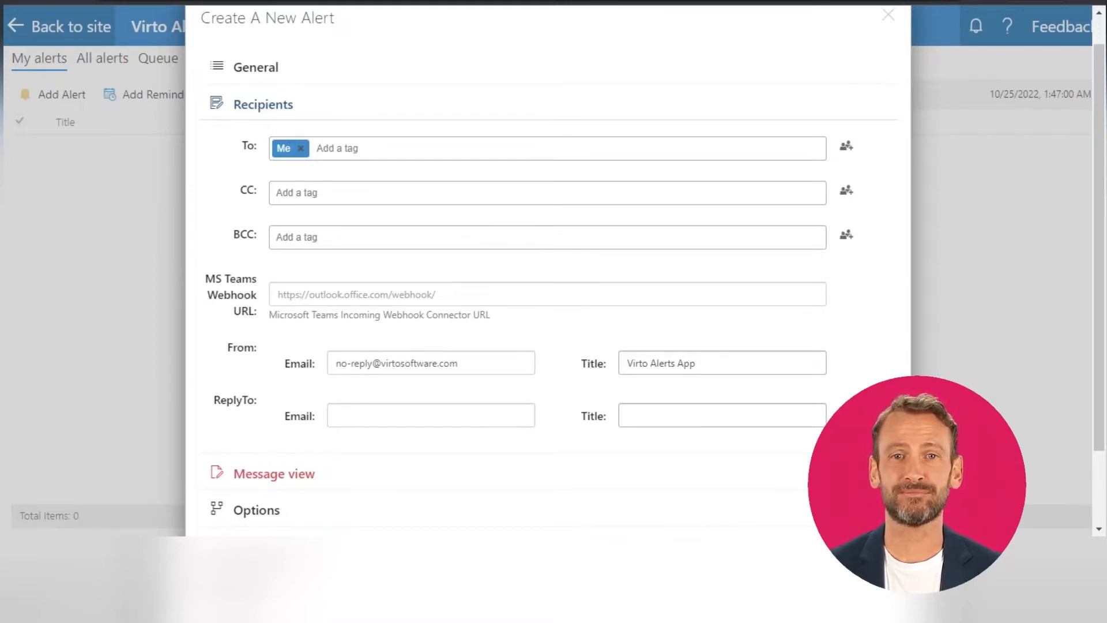
left_click(338, 148)
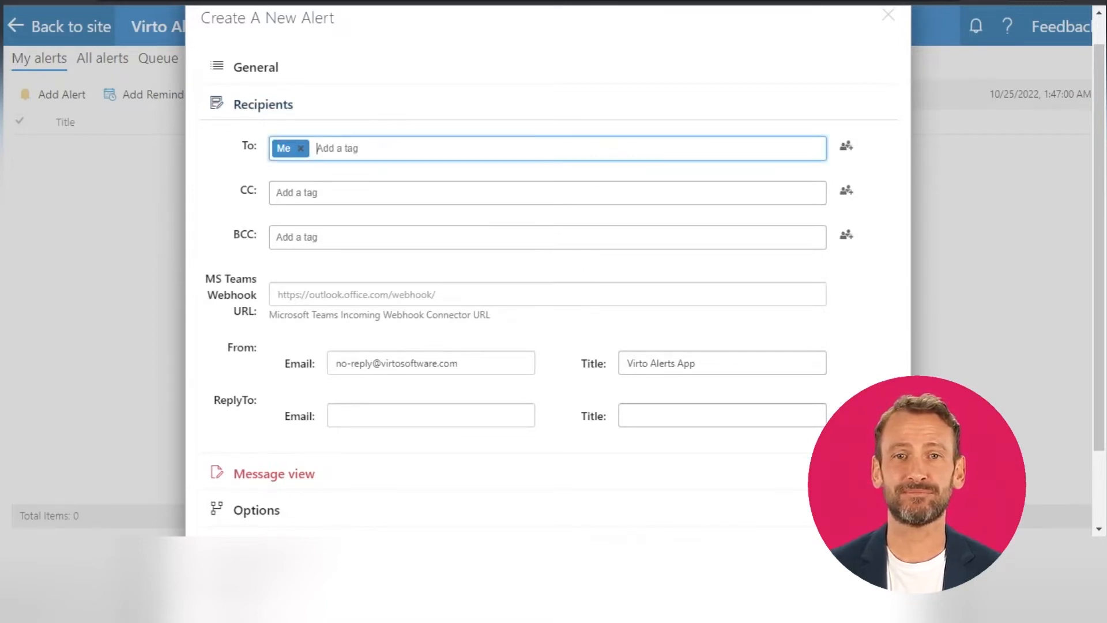
type("mega")
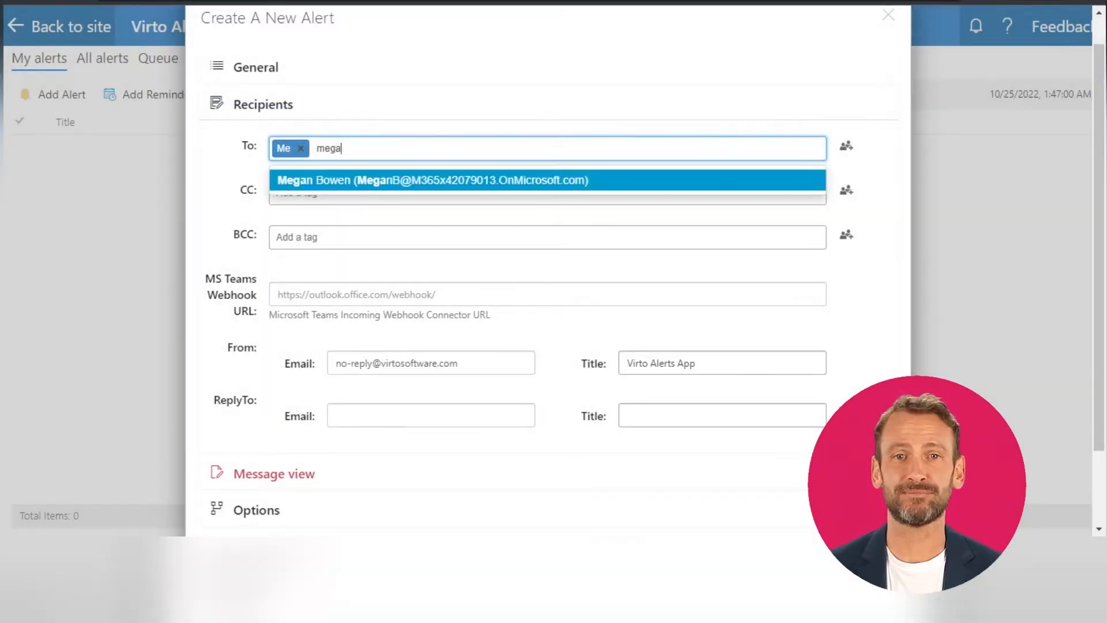
left_click(363, 181)
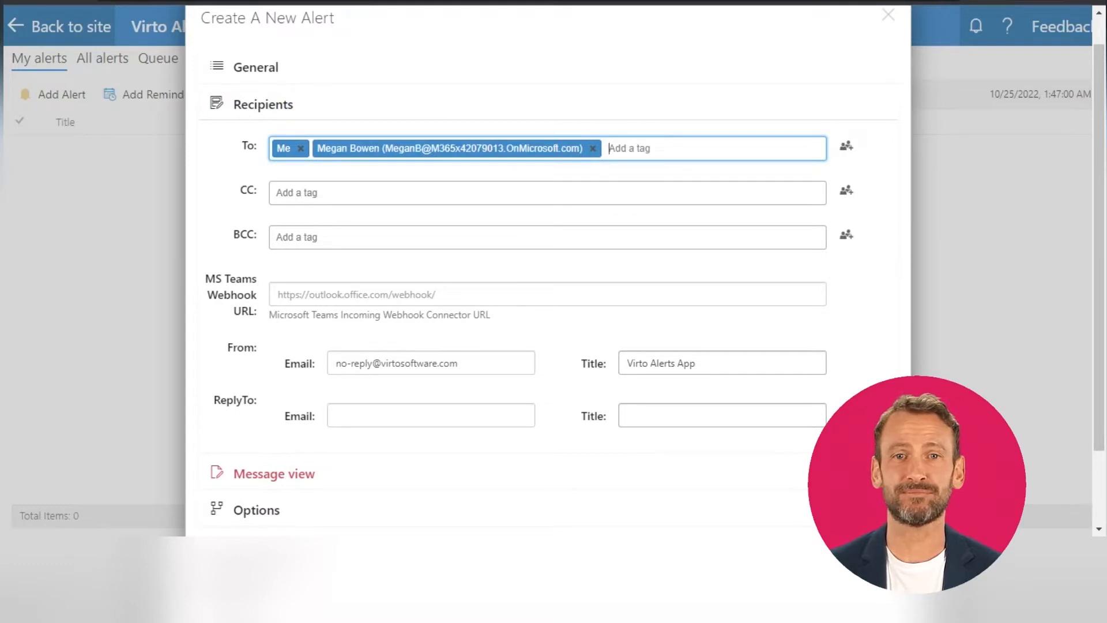
type("alex")
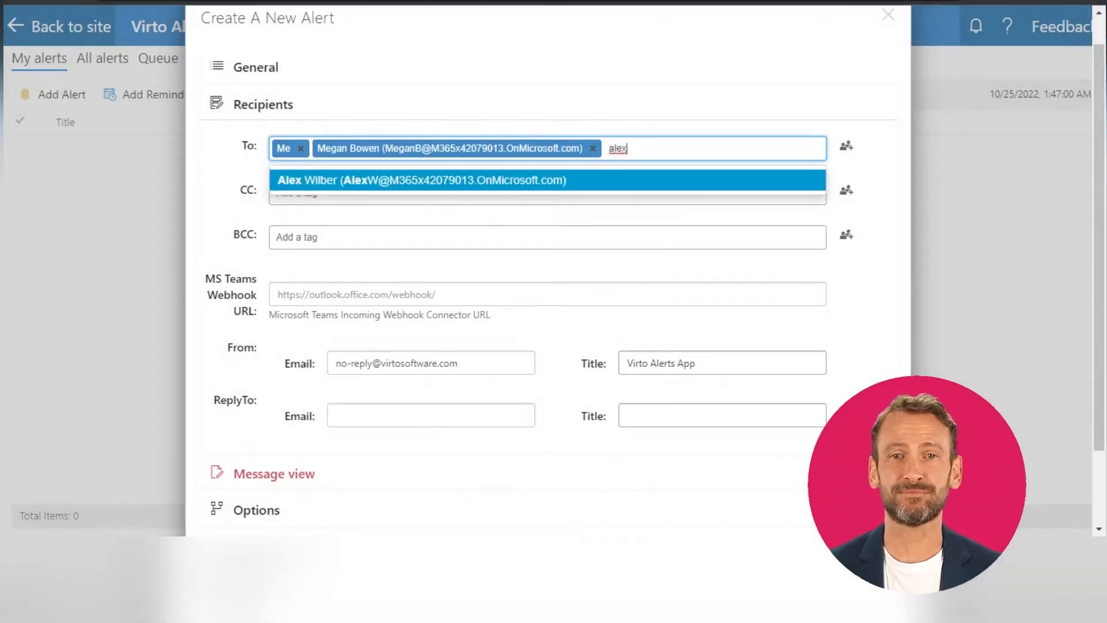
left_click(371, 181)
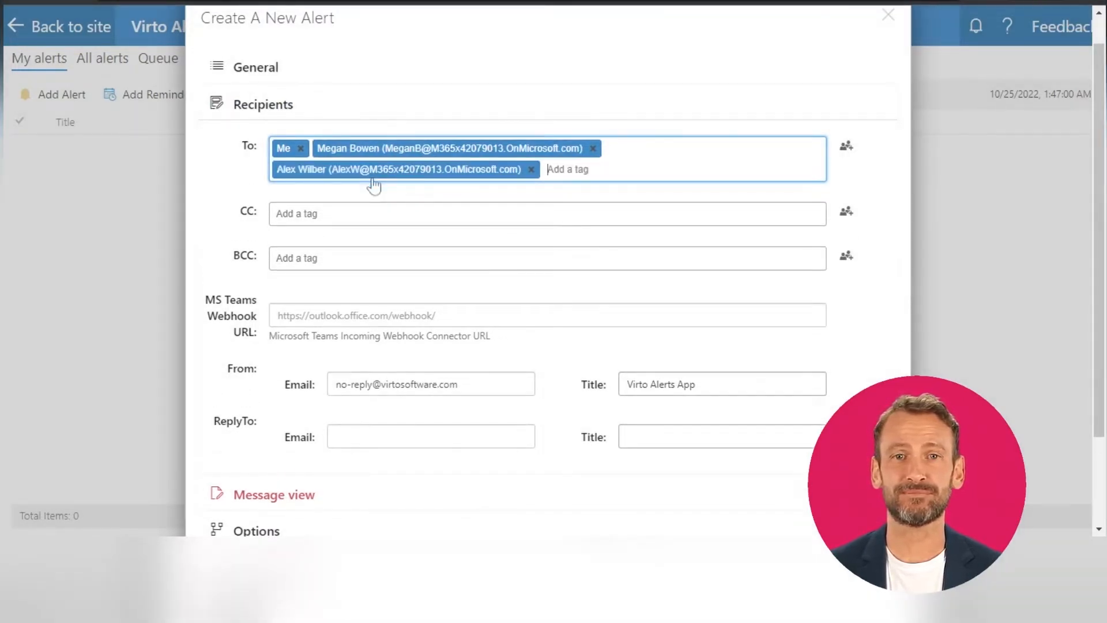
type("adele")
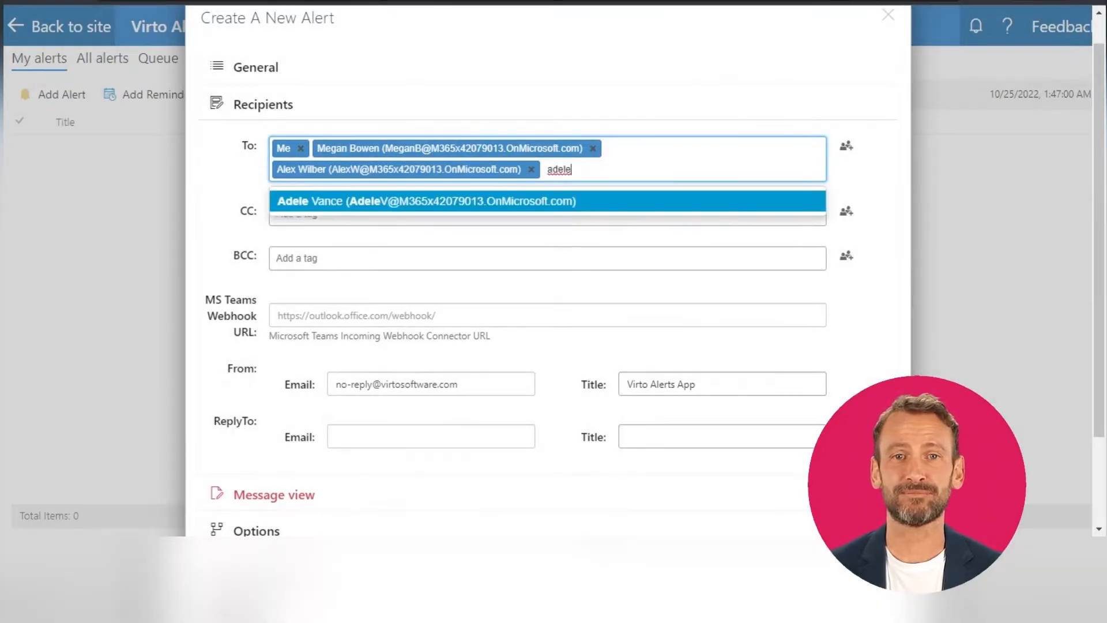
left_click(385, 199)
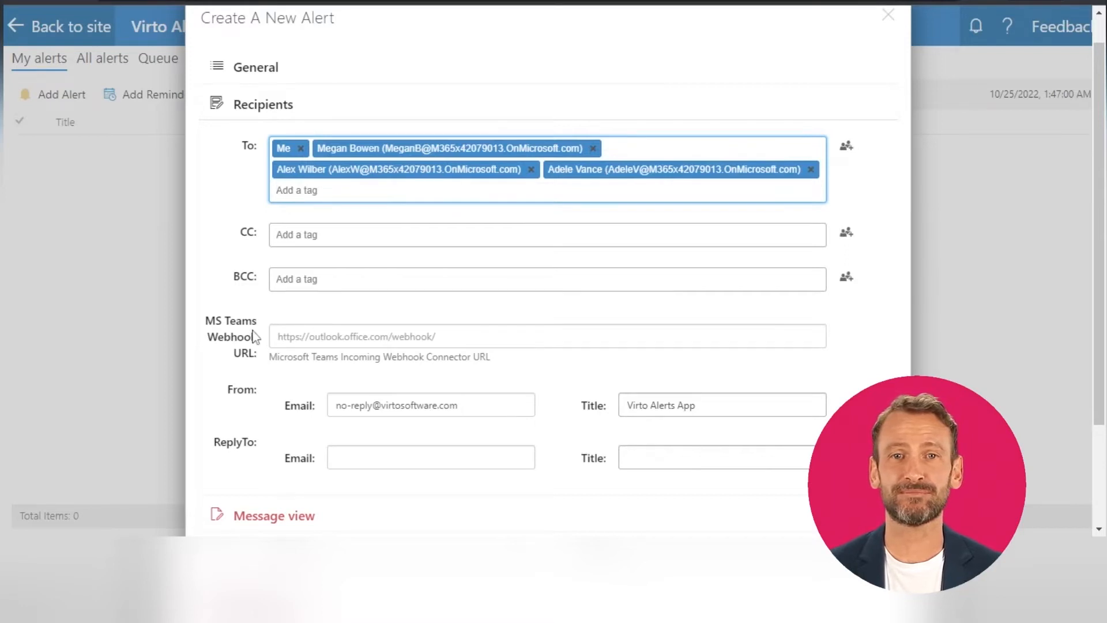
Change the From email's domain to contoso.com and set the From title to "Contoso Alerts".
scroll(404, 346, "down", 2)
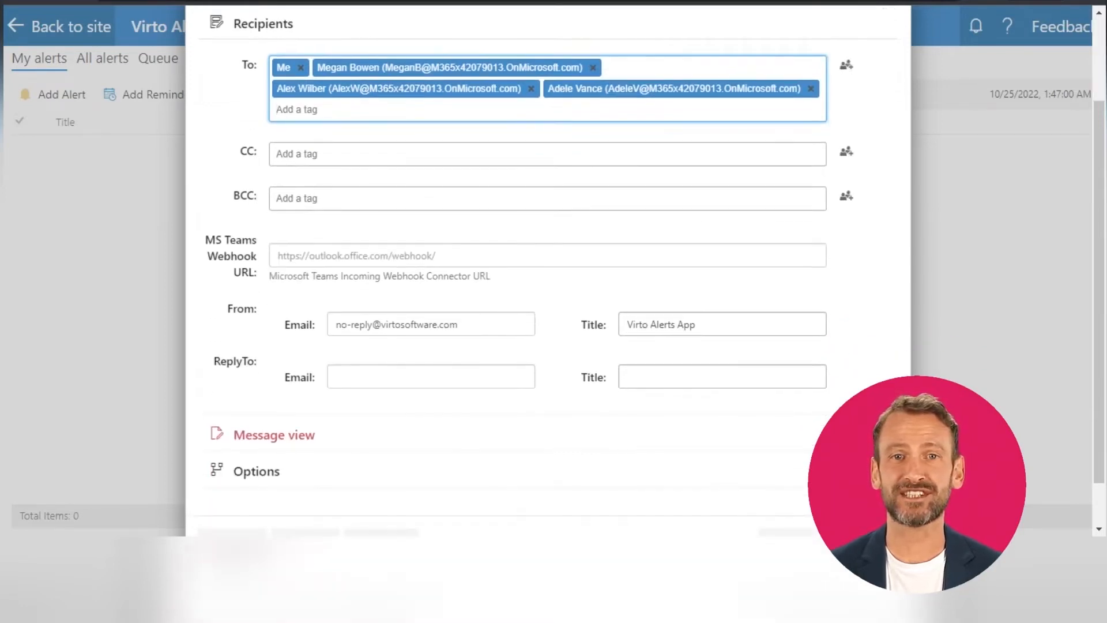
left_click_drag(381, 324, 437, 324)
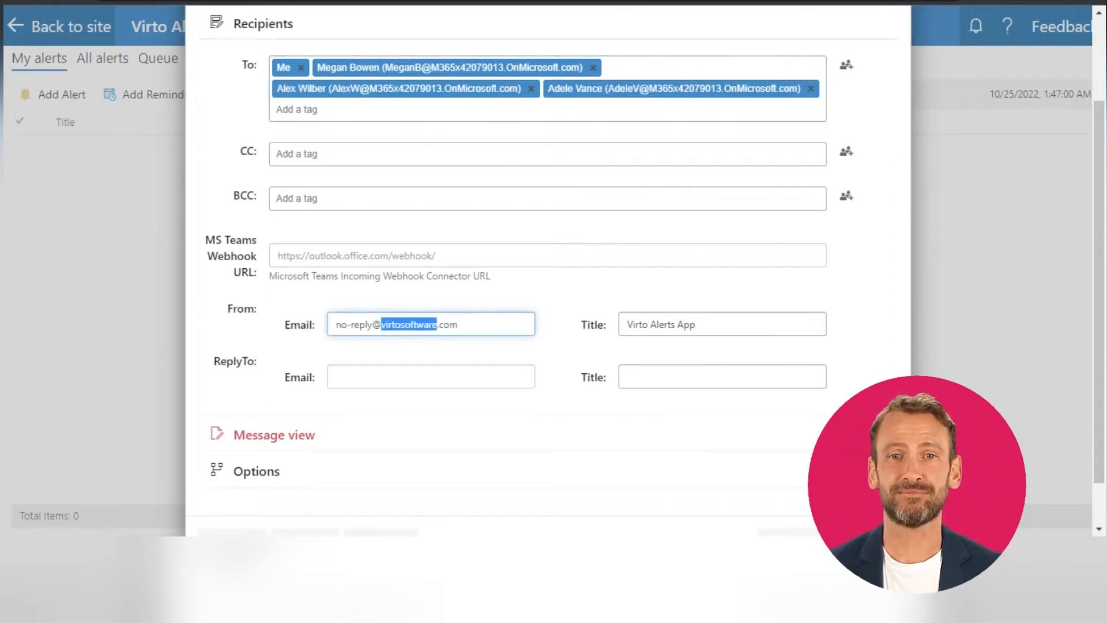
type("cont")
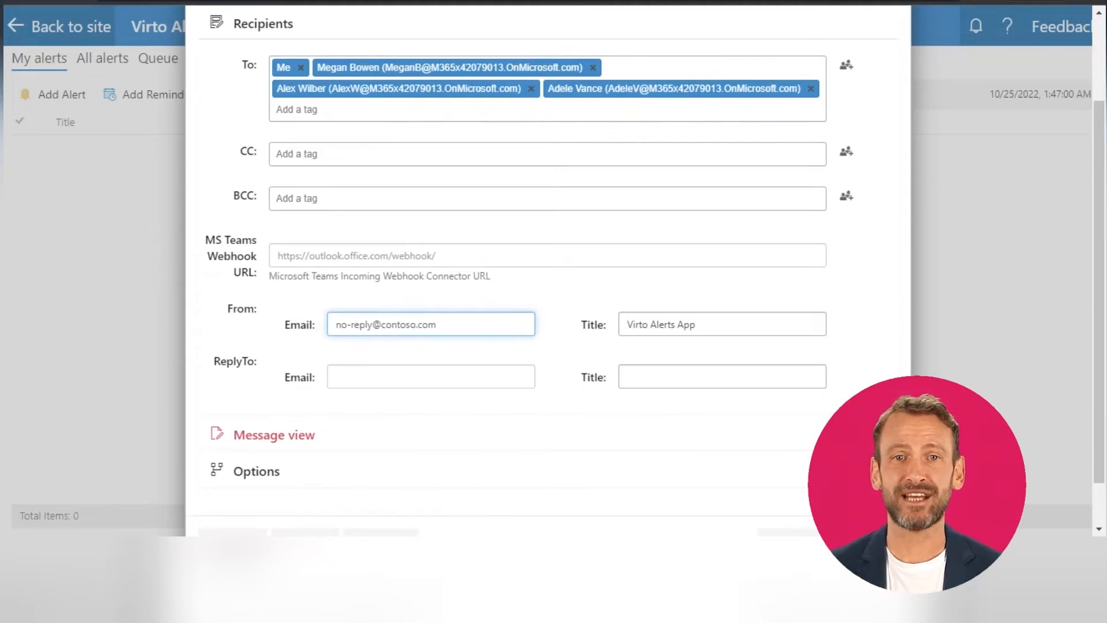
left_click_drag(627, 324, 647, 324)
key("BackSpace")
type("Contoso")
left_click_drag(712, 324, 691, 324)
key("BackSpace")
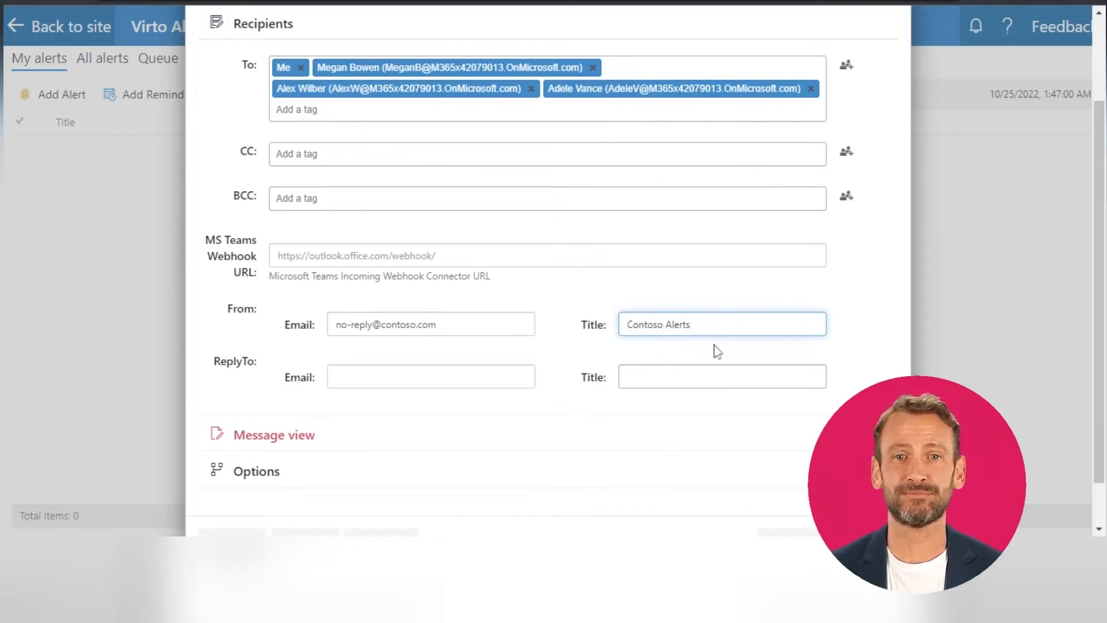
left_click(549, 412)
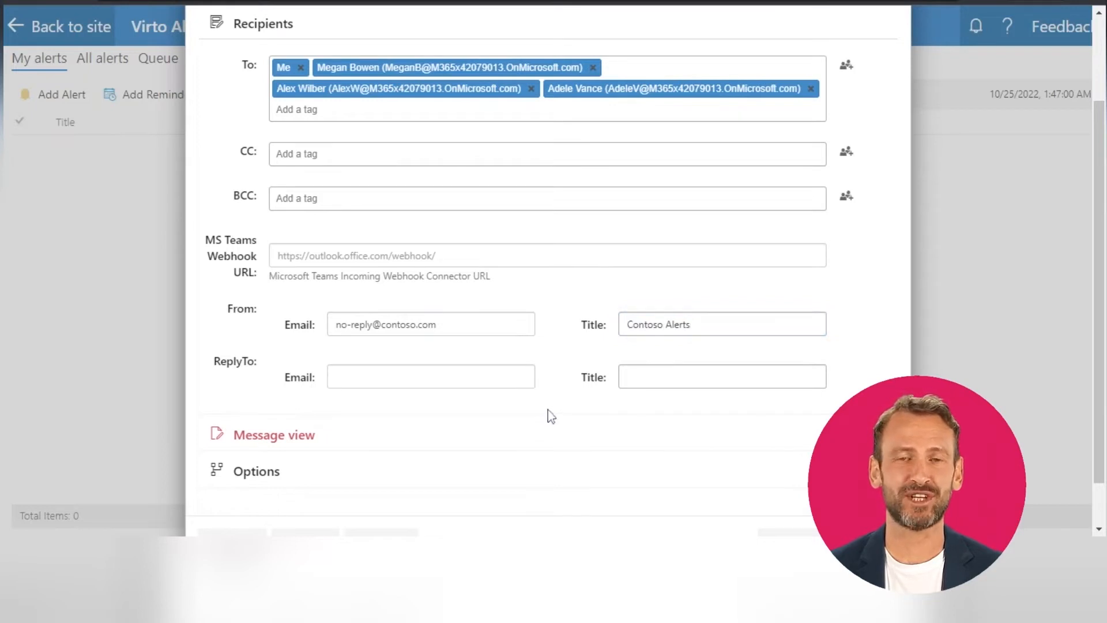
Set the alert message's subject to "Changes in the Vacations list" and mark the message as important.
left_click(274, 436)
left_click(404, 101)
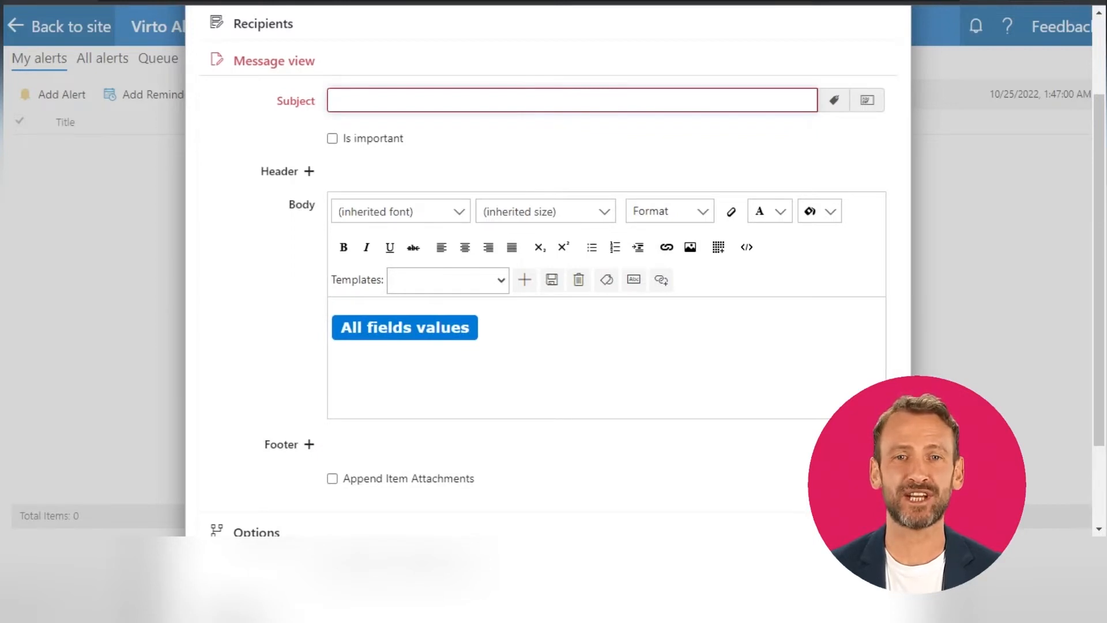
type("C")
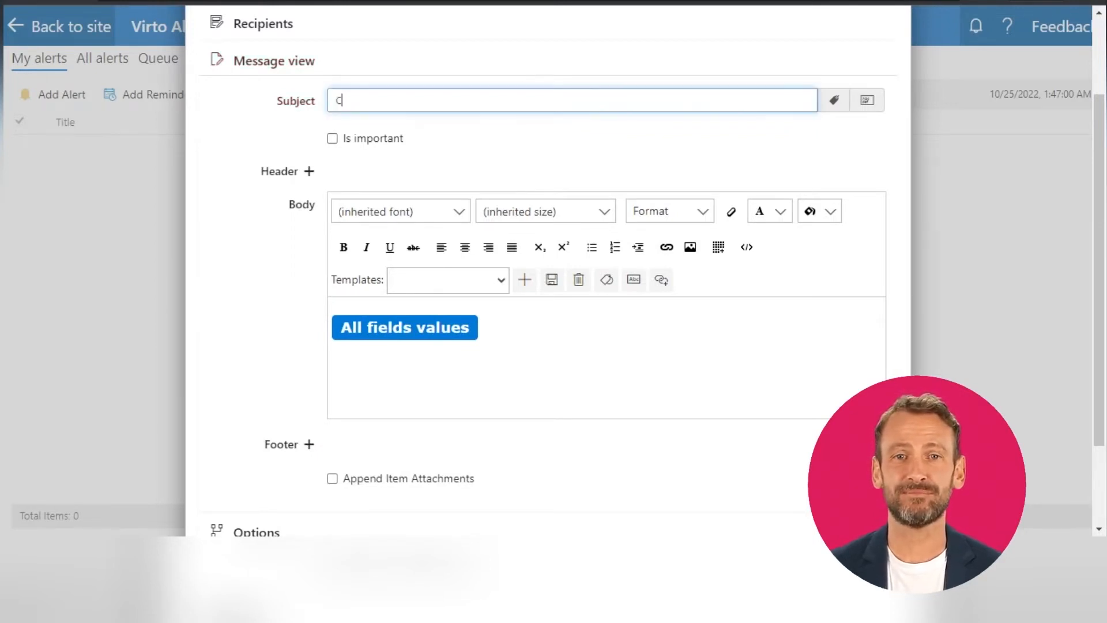
type("hanges in the ")
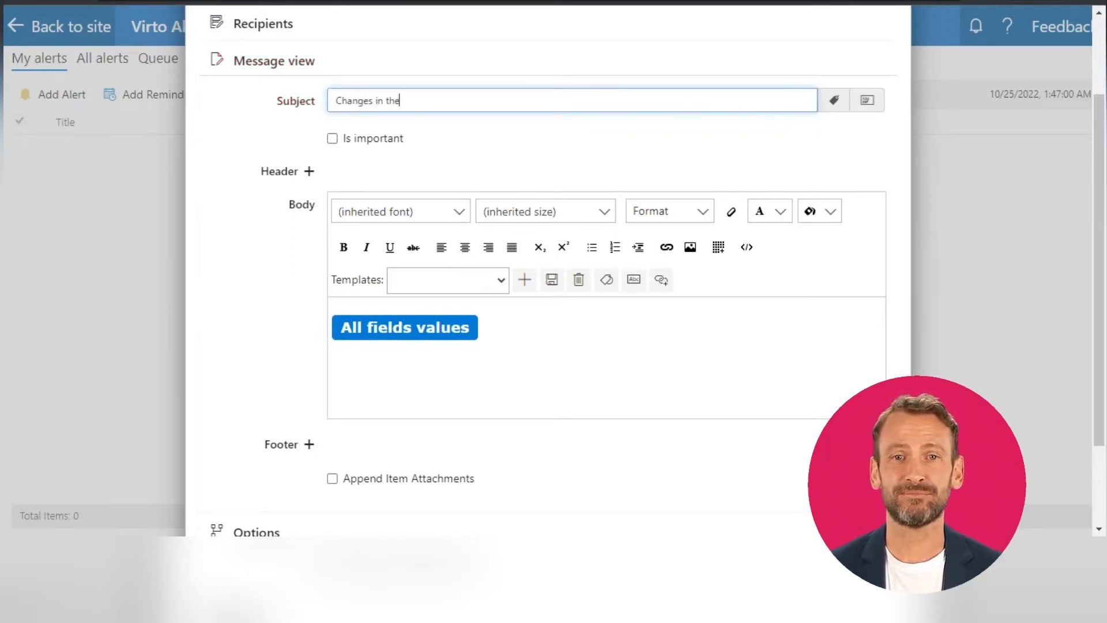
type("Vacati")
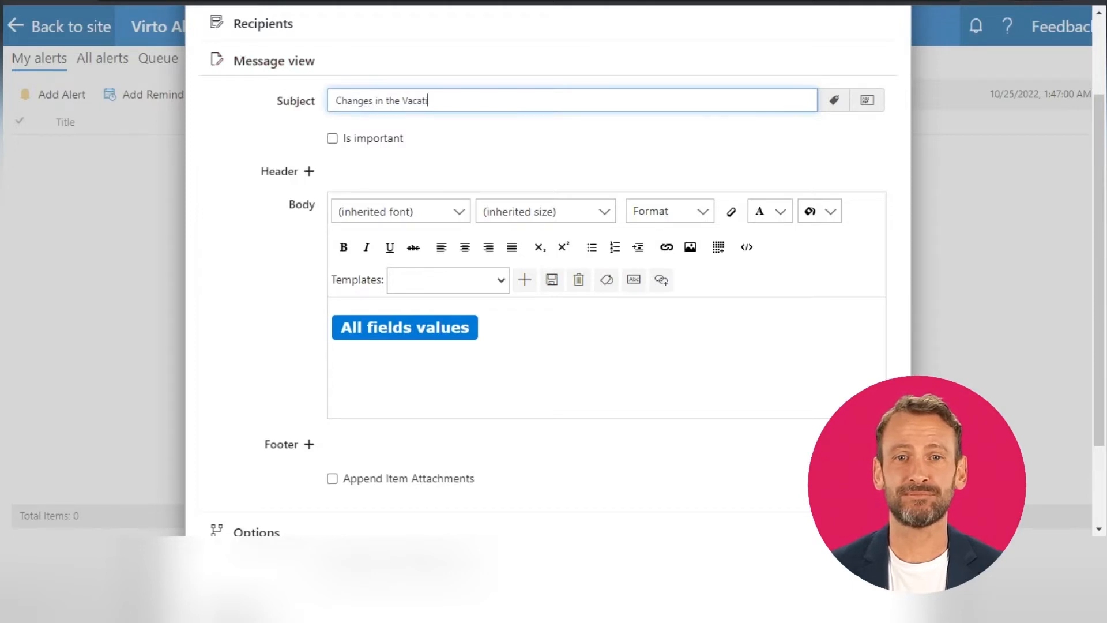
type("ons list")
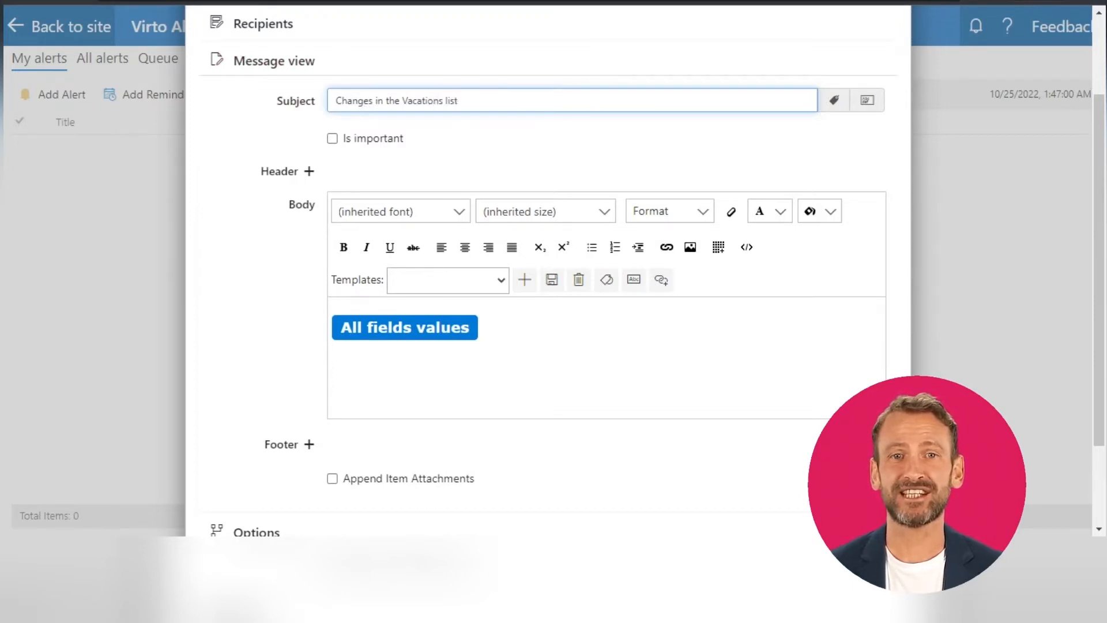
left_click(332, 140)
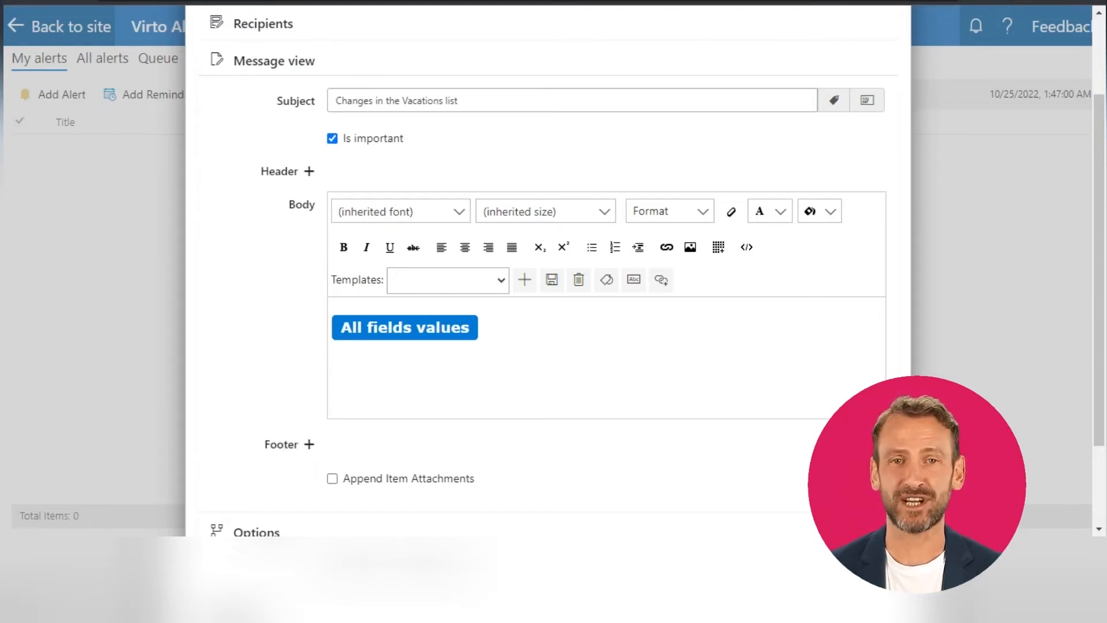
Replace the All fields values tag in the message body with the Heading 1 text "Please take a look at".
type("Please")
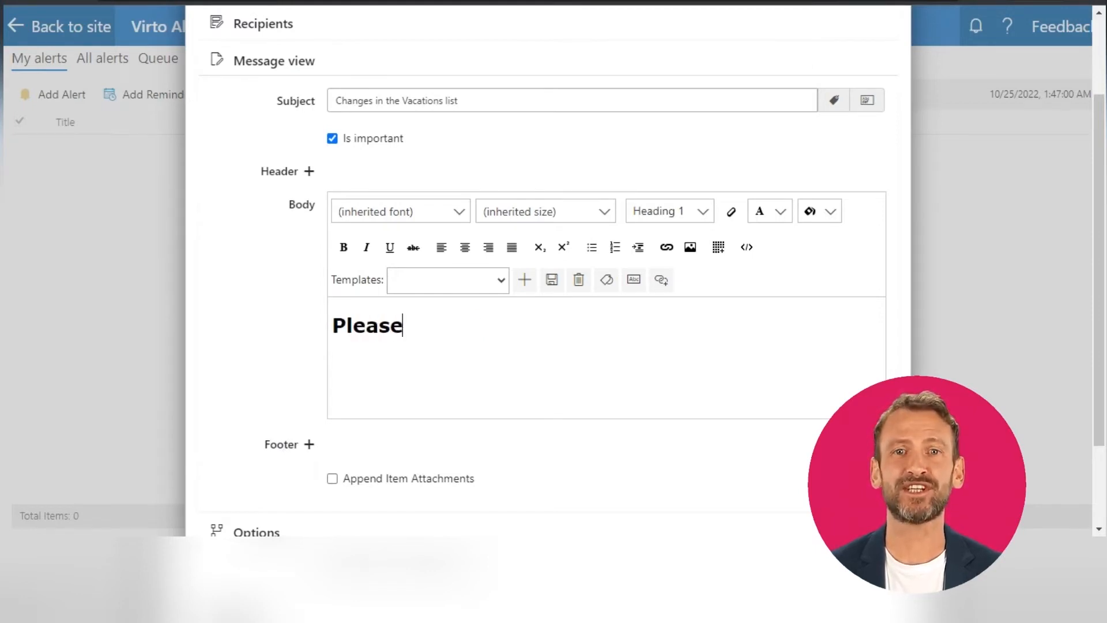
type(" take a l")
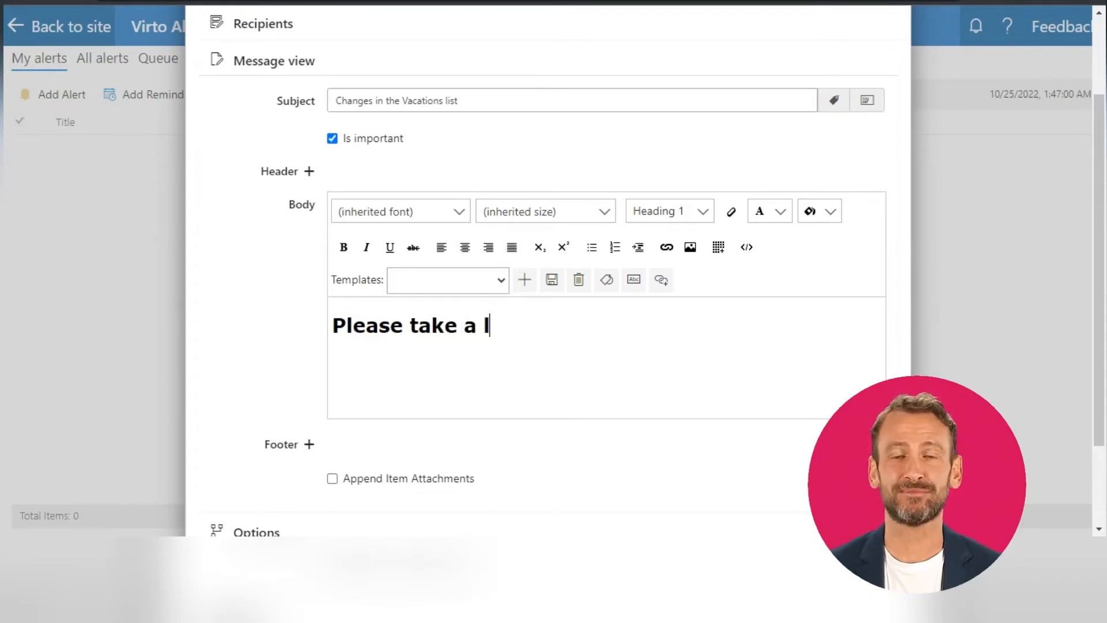
type("ook")
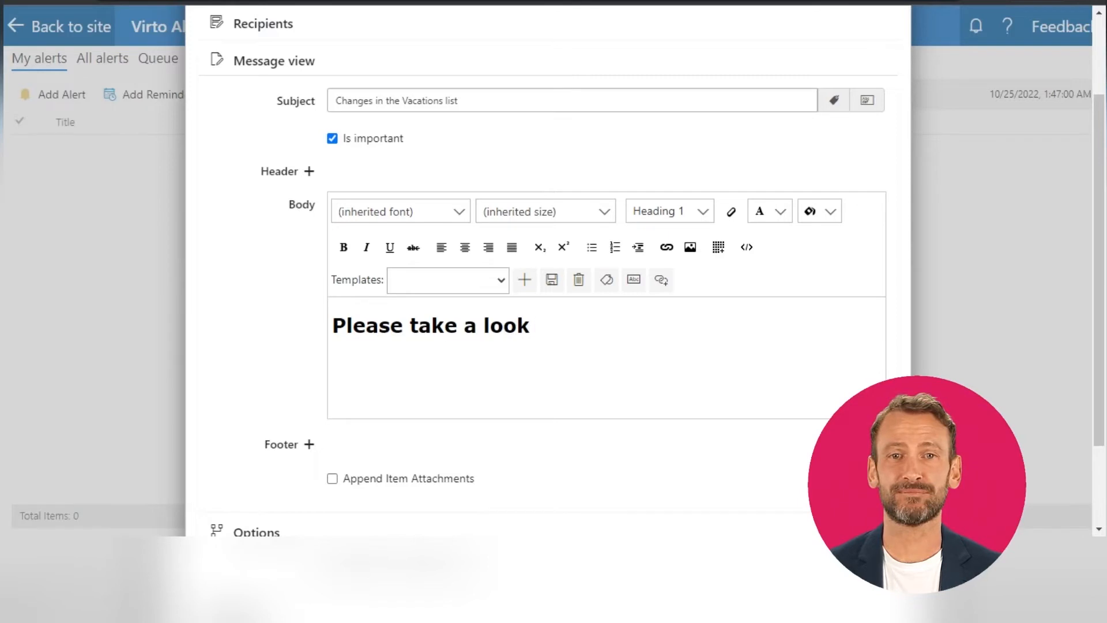
type(" at")
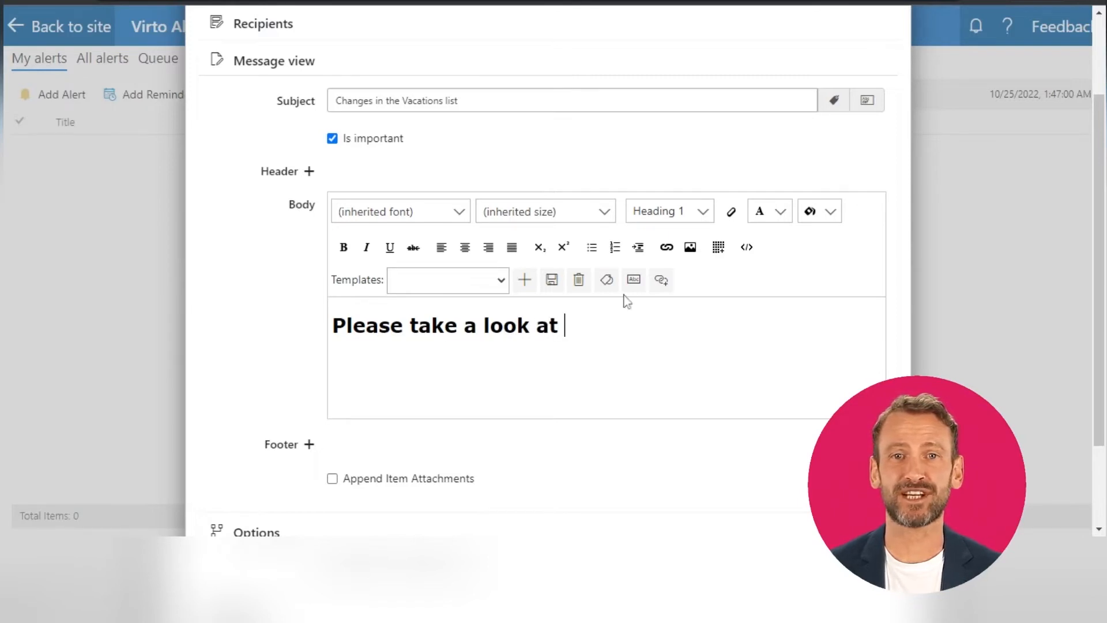
Insert the Item Title tag at the end of the body's heading text.
left_click(607, 282)
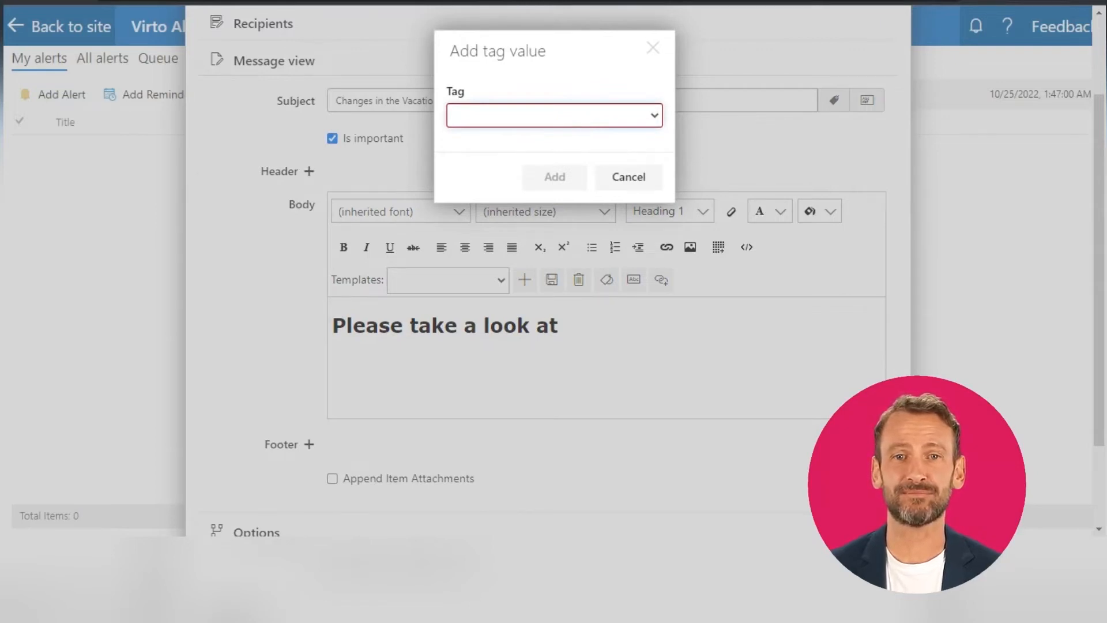
left_click(566, 180)
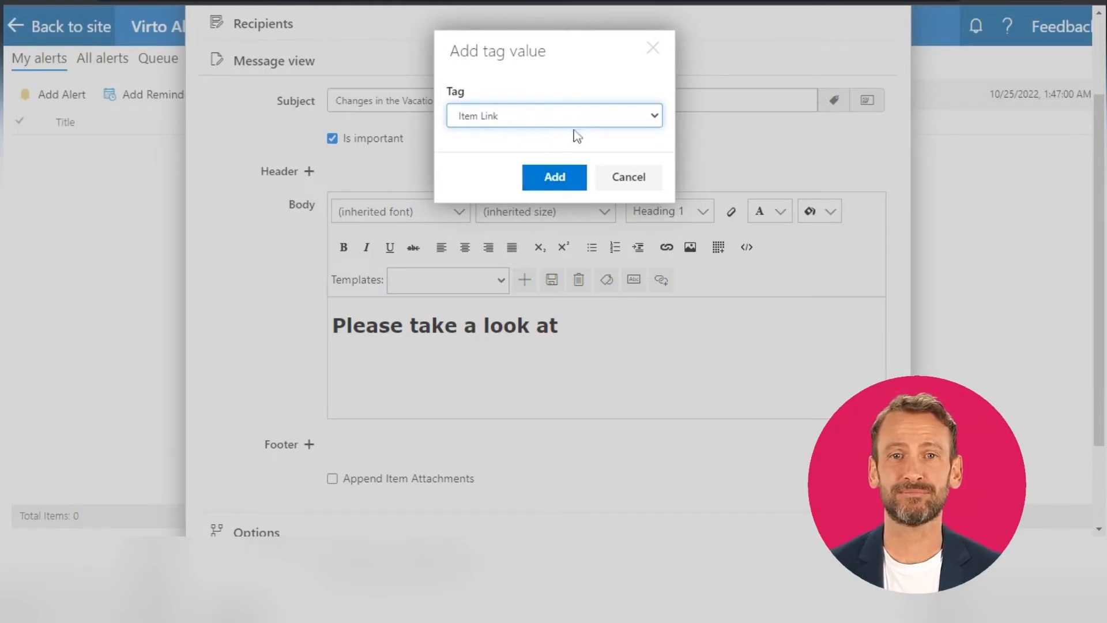
key("Down")
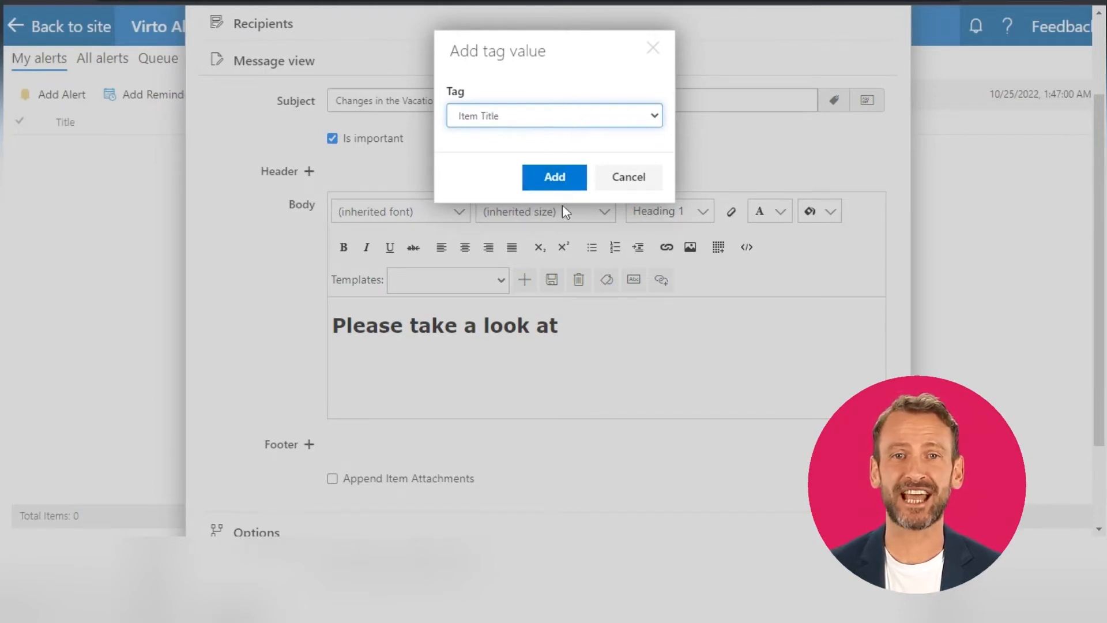
left_click(554, 177)
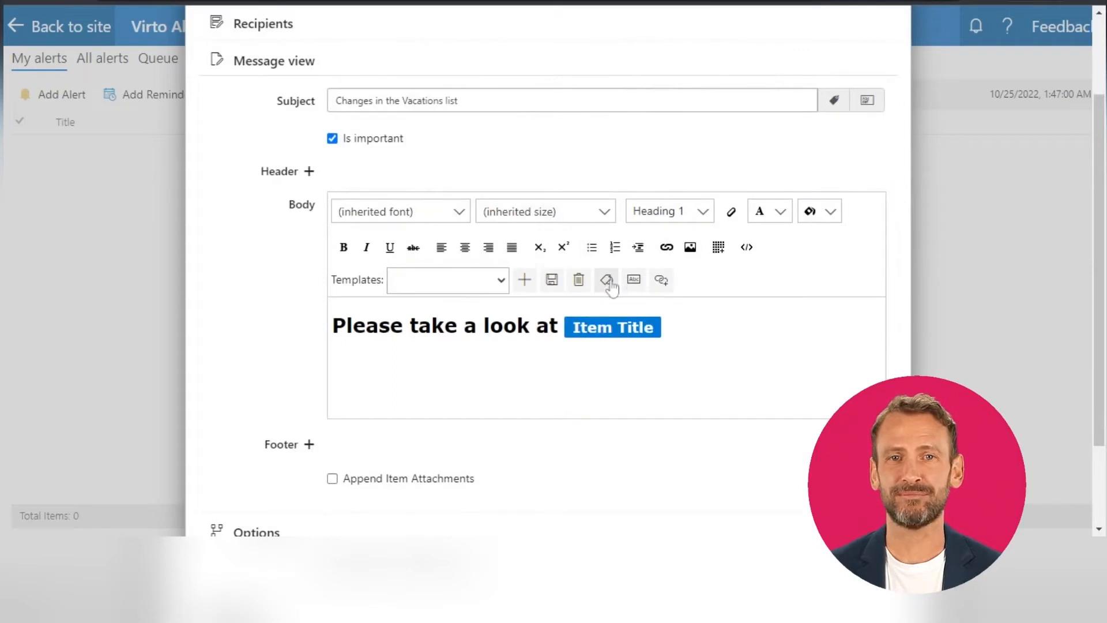
Continue the body heading with the word "in" followed by the List Title tag.
type("in")
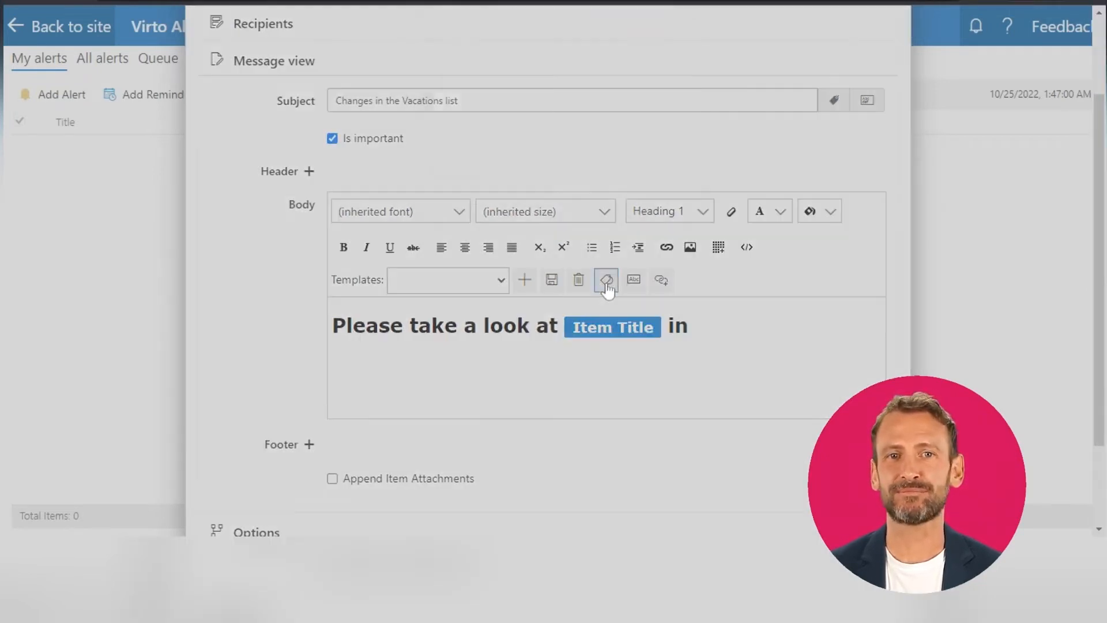
left_click(606, 283)
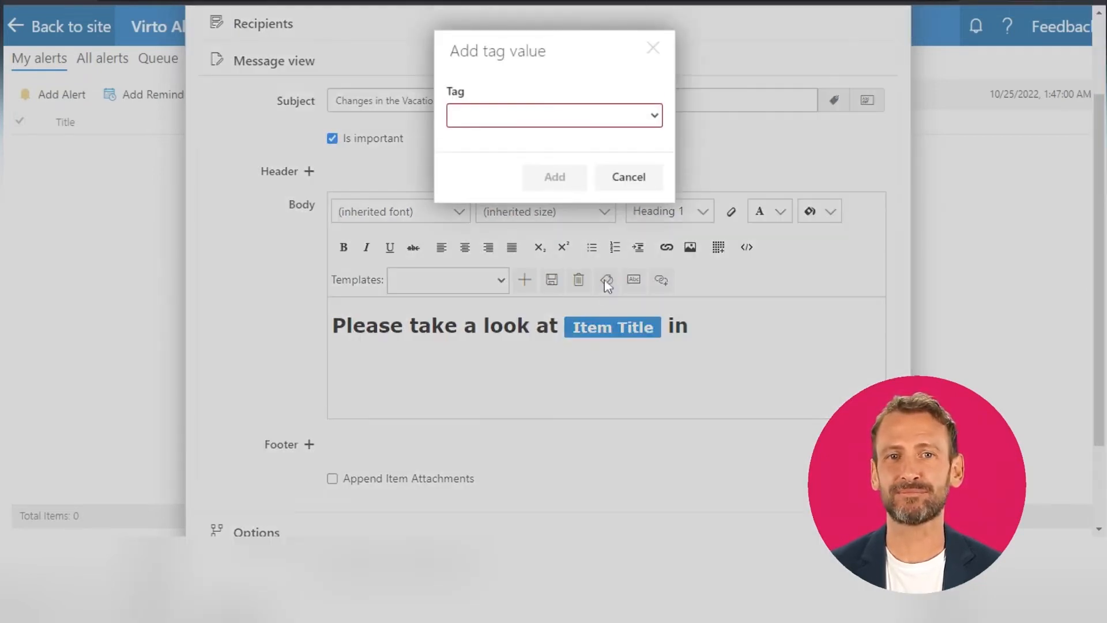
left_click(579, 118)
left_click(576, 255)
left_click(555, 176)
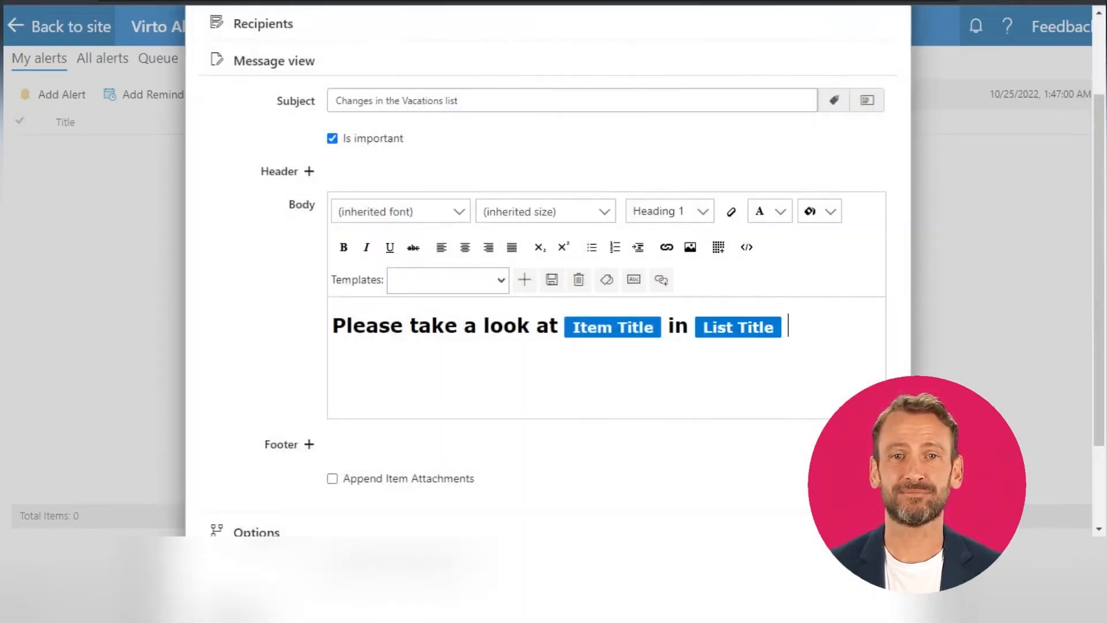
Add a paragraph below the body heading with the word "Details" followed by the List Link tag.
key("Return")
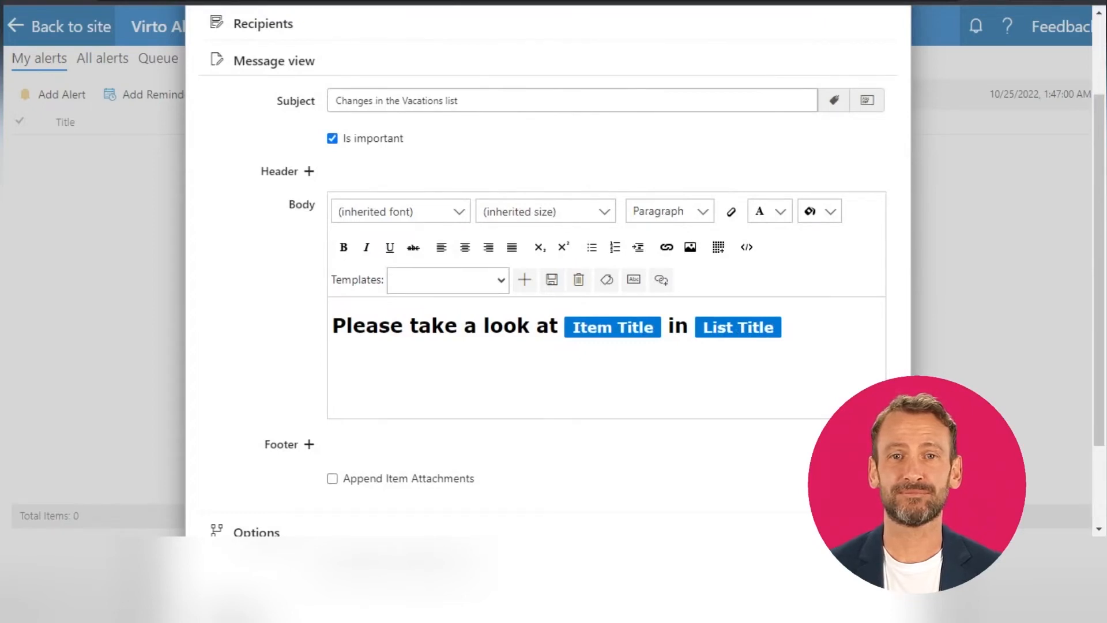
type("Details")
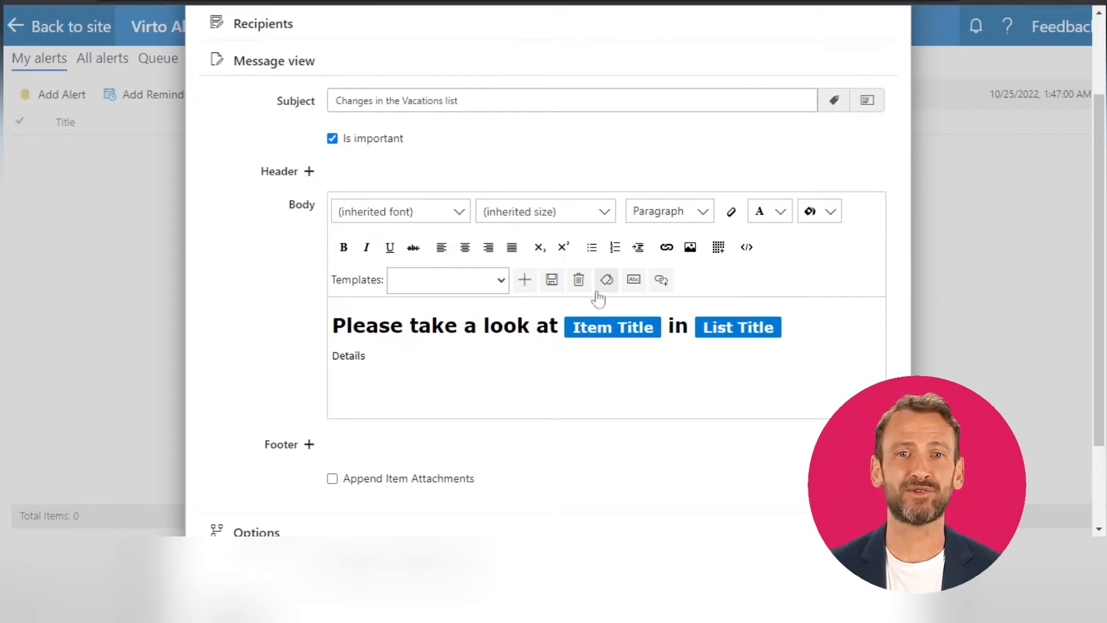
left_click(605, 281)
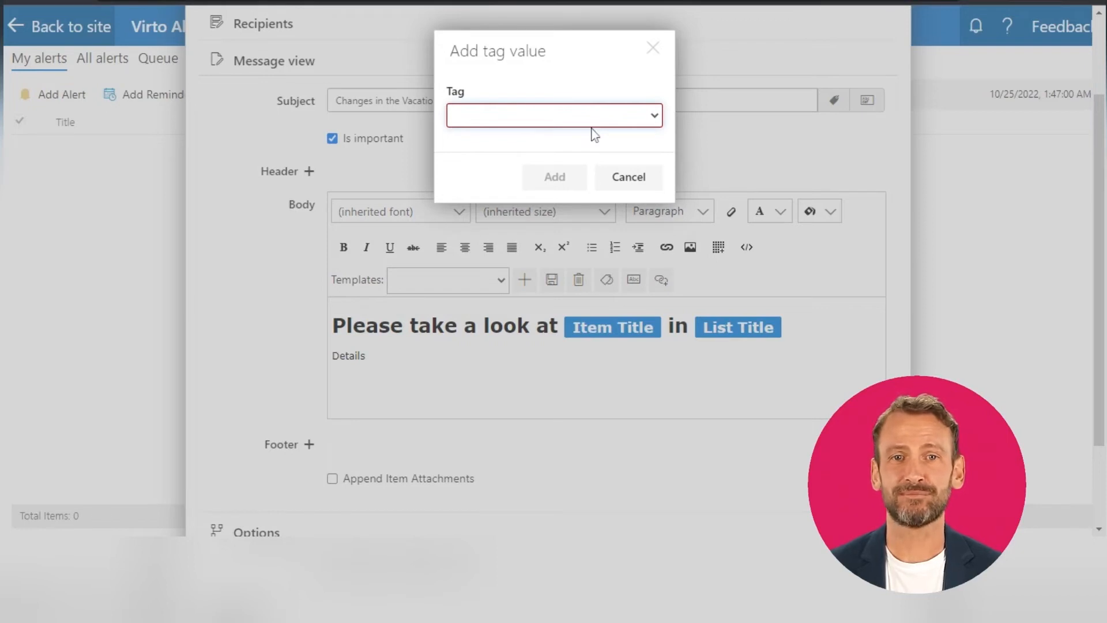
left_click(585, 242)
left_click(568, 179)
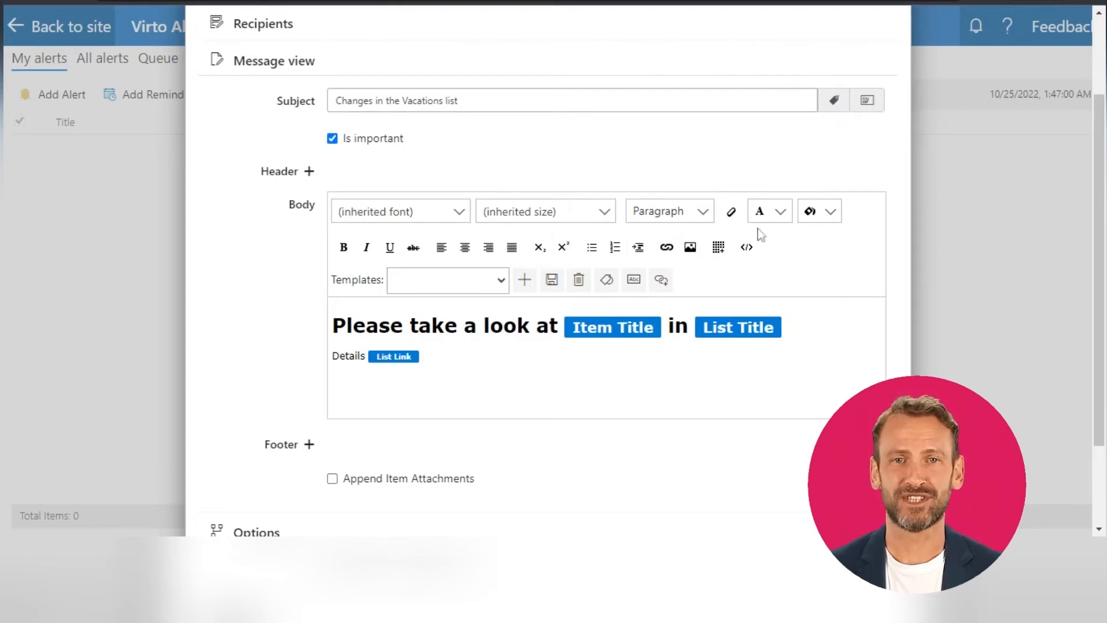
left_click(781, 220)
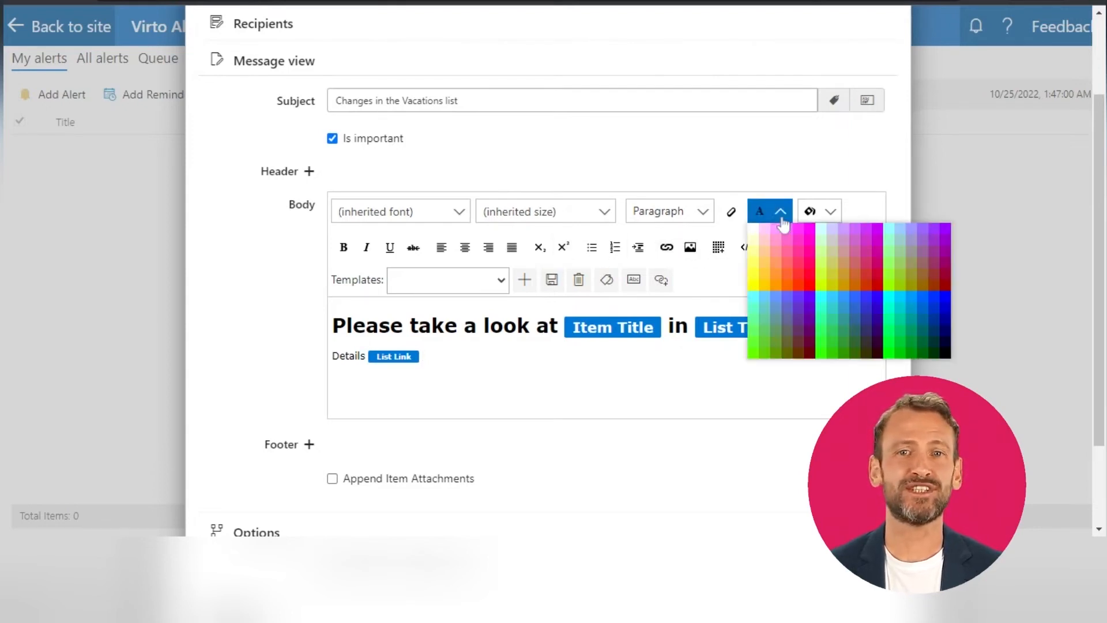
left_click(783, 219)
left_click(824, 393)
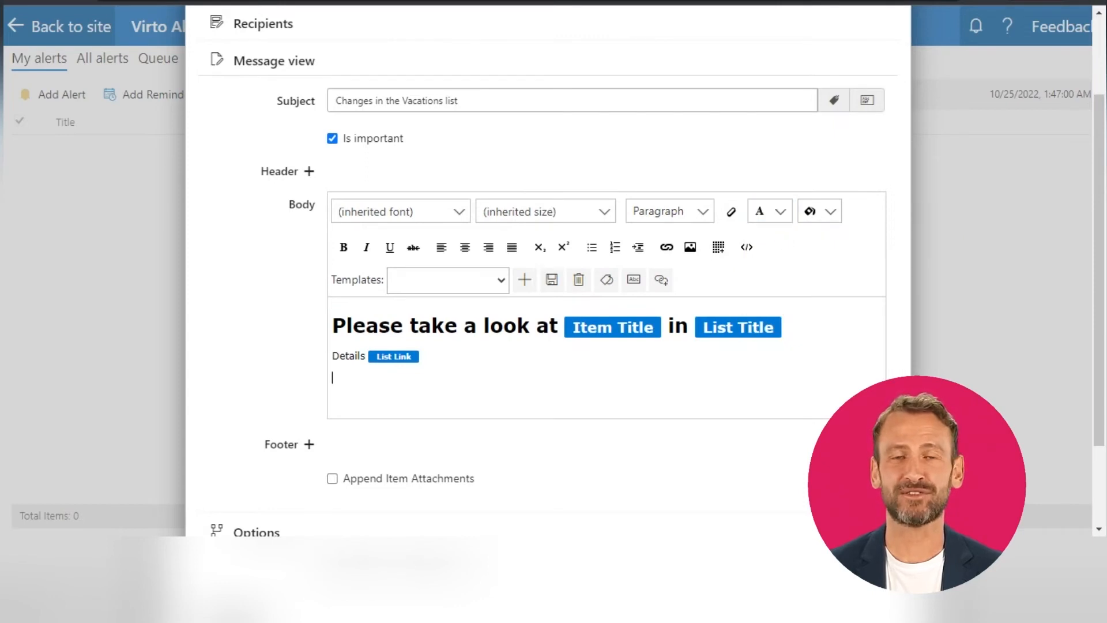
Open the Options section of the new alert.
scroll(824, 392, "down", 1)
scroll(728, 374, "down", 1)
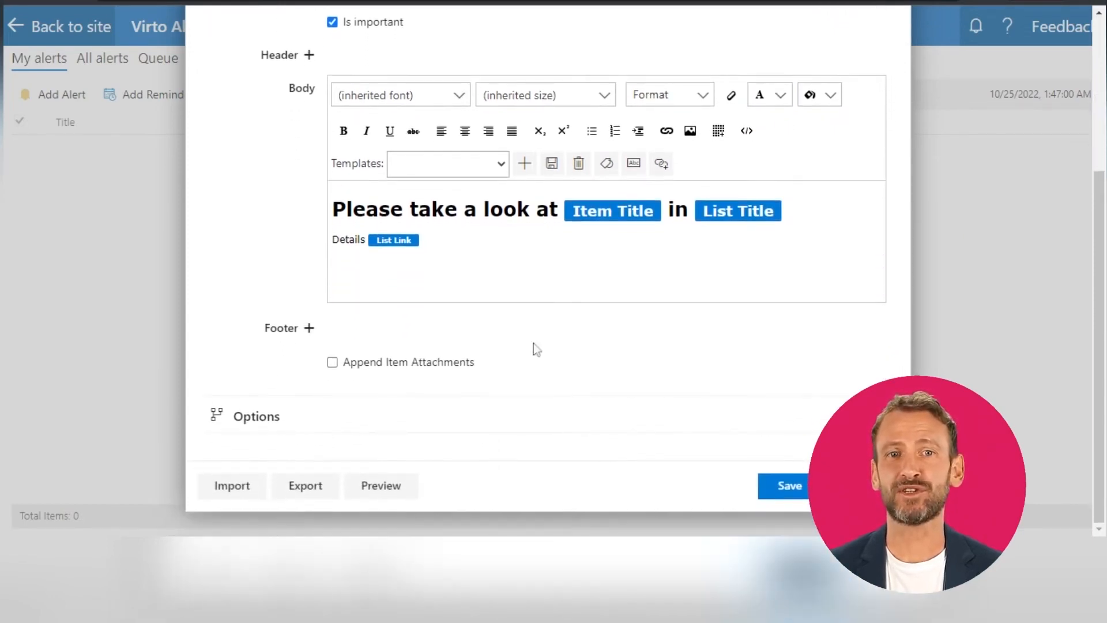
left_click(258, 421)
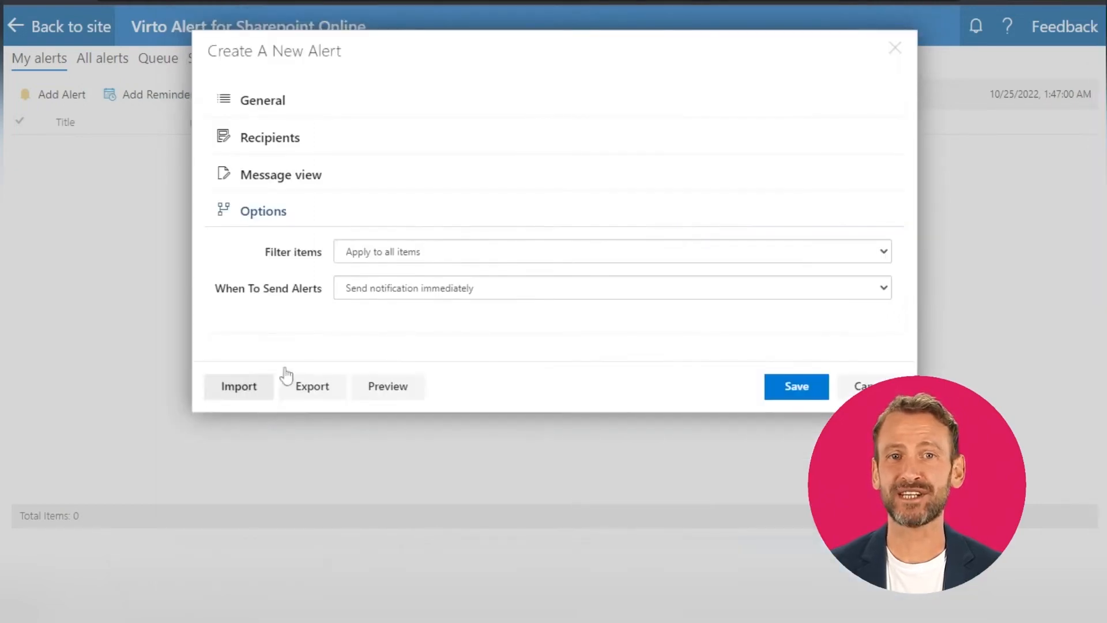
Switch the alert's item filter to Use condition(s) and return it to Apply to all items.
left_click(390, 260)
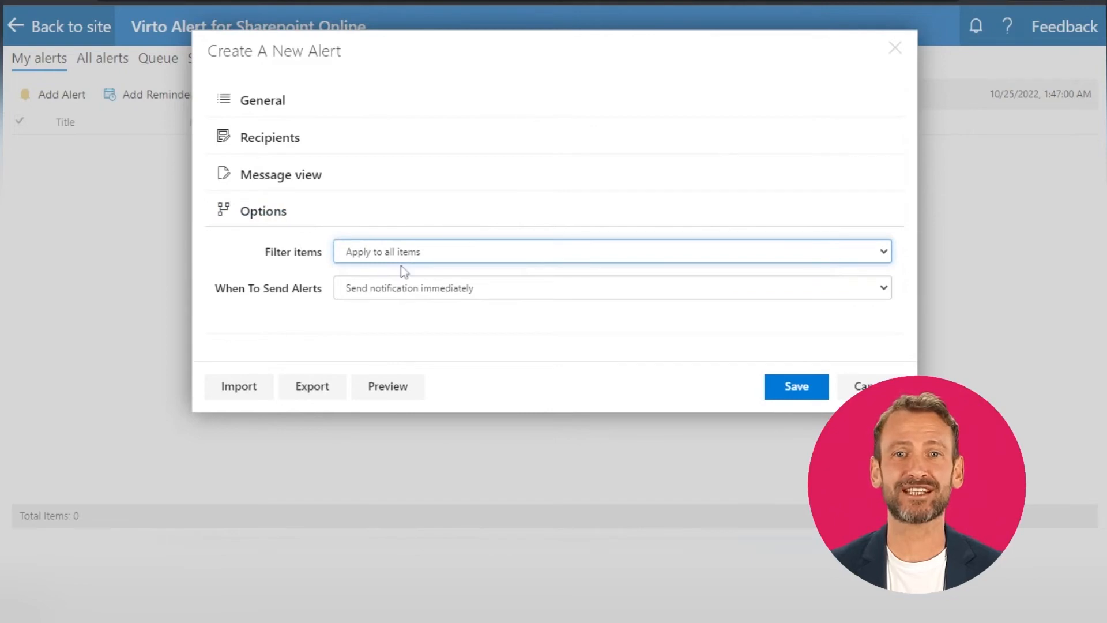
left_click(409, 286)
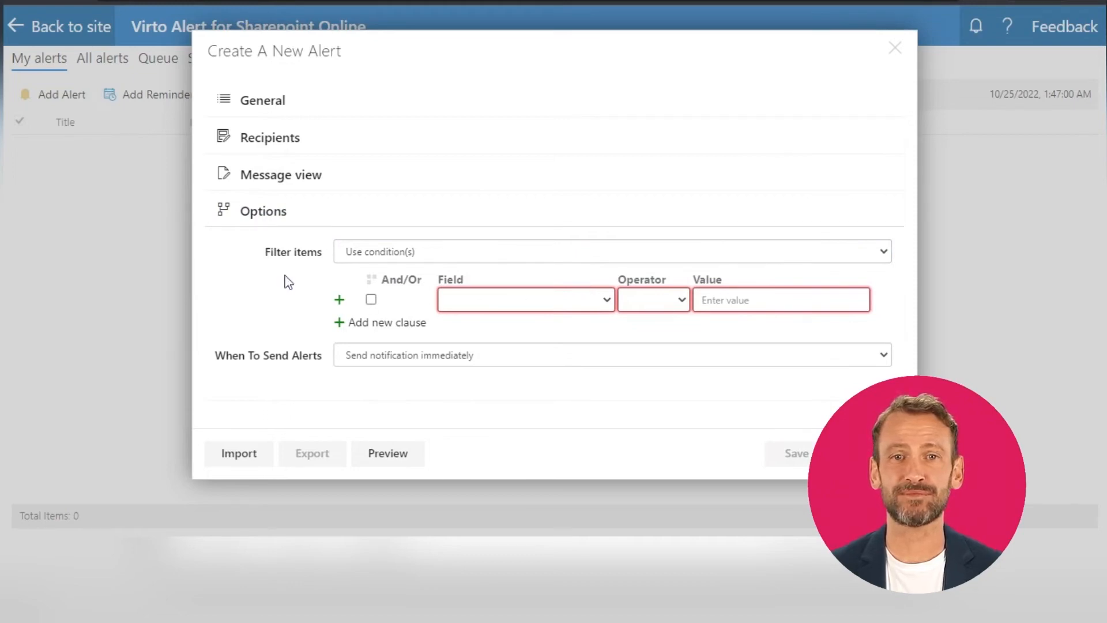
left_click(382, 270)
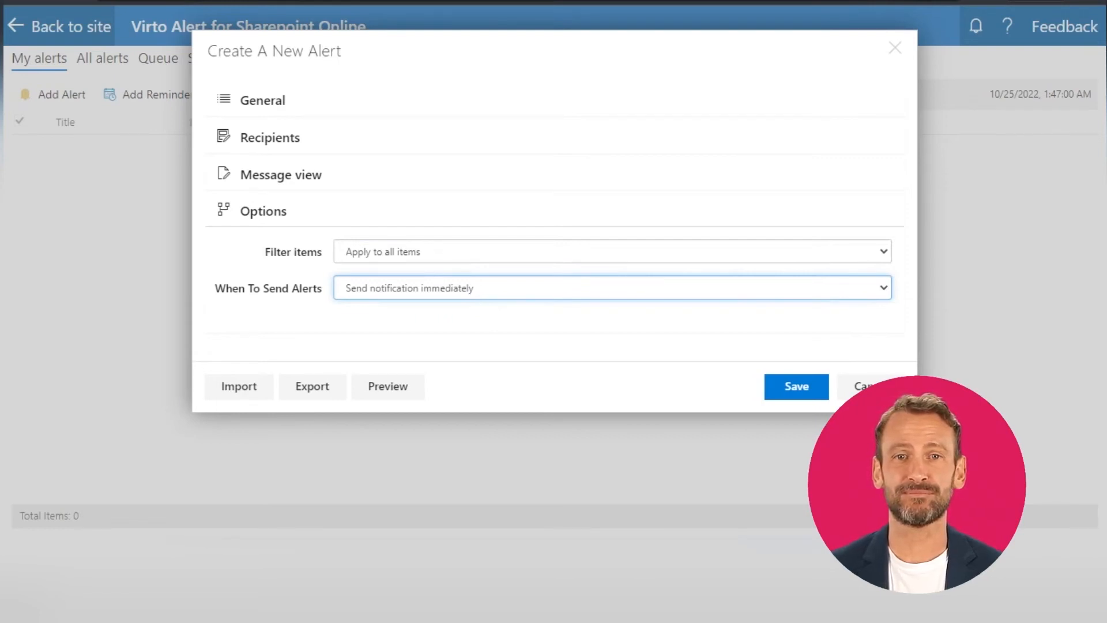
Schedule the alert to send a weekly summary every Friday at 10:00.
left_click(404, 331)
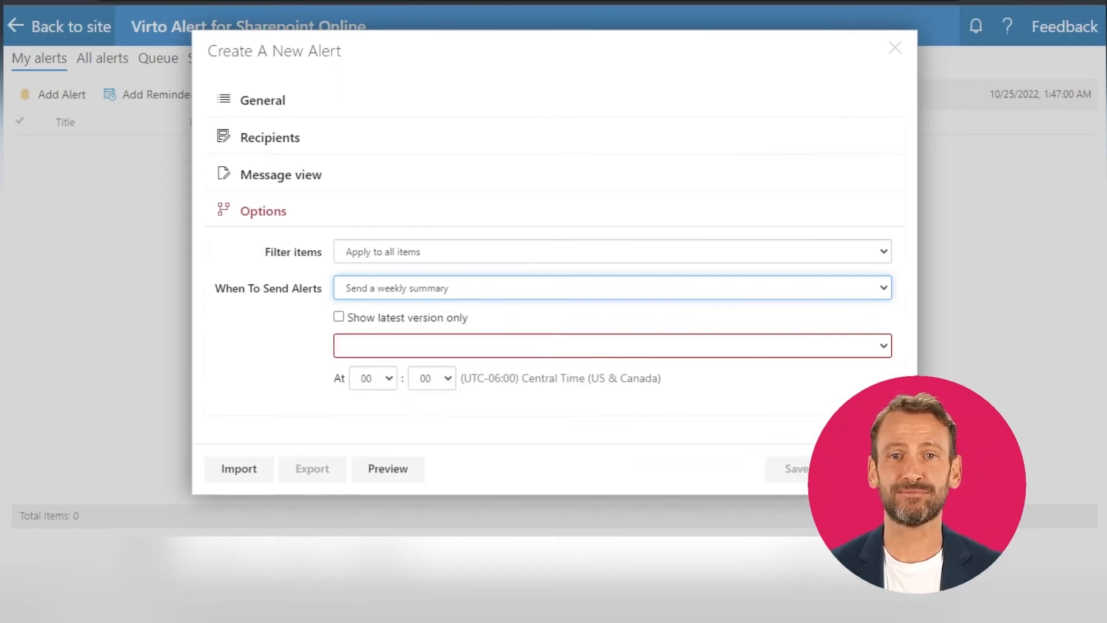
left_click(419, 345)
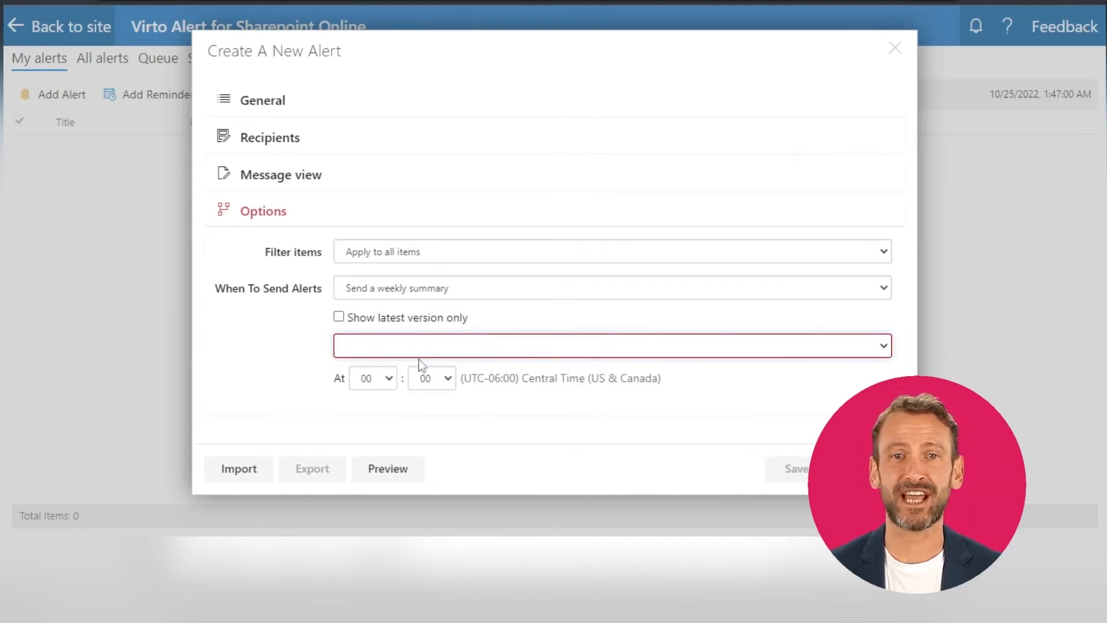
left_click(404, 431)
left_click(391, 382)
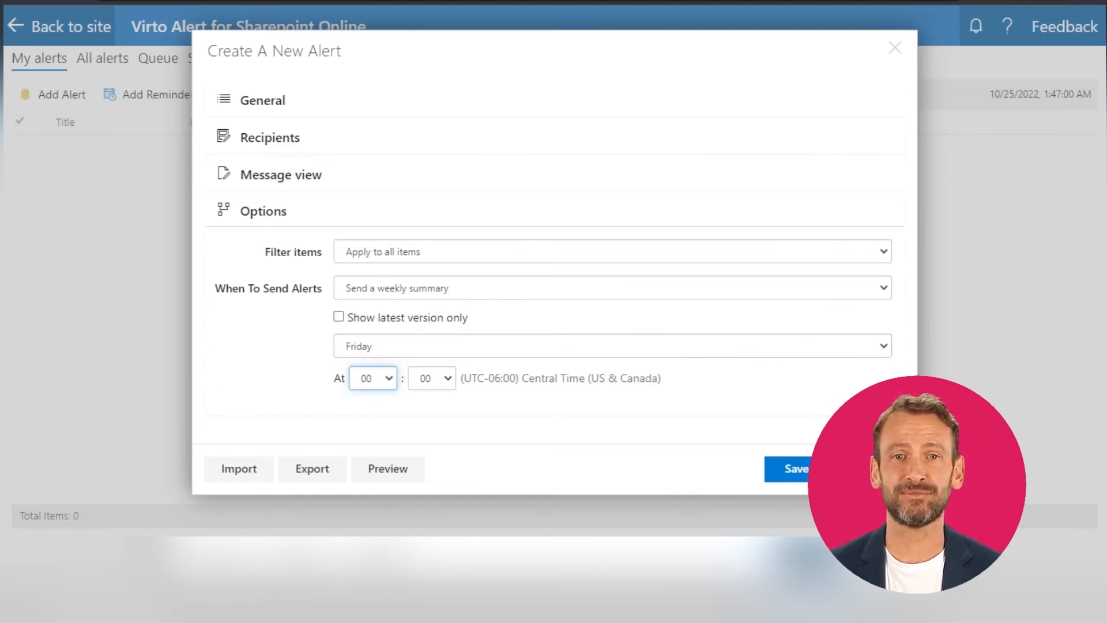
key("1")
left_click(442, 380)
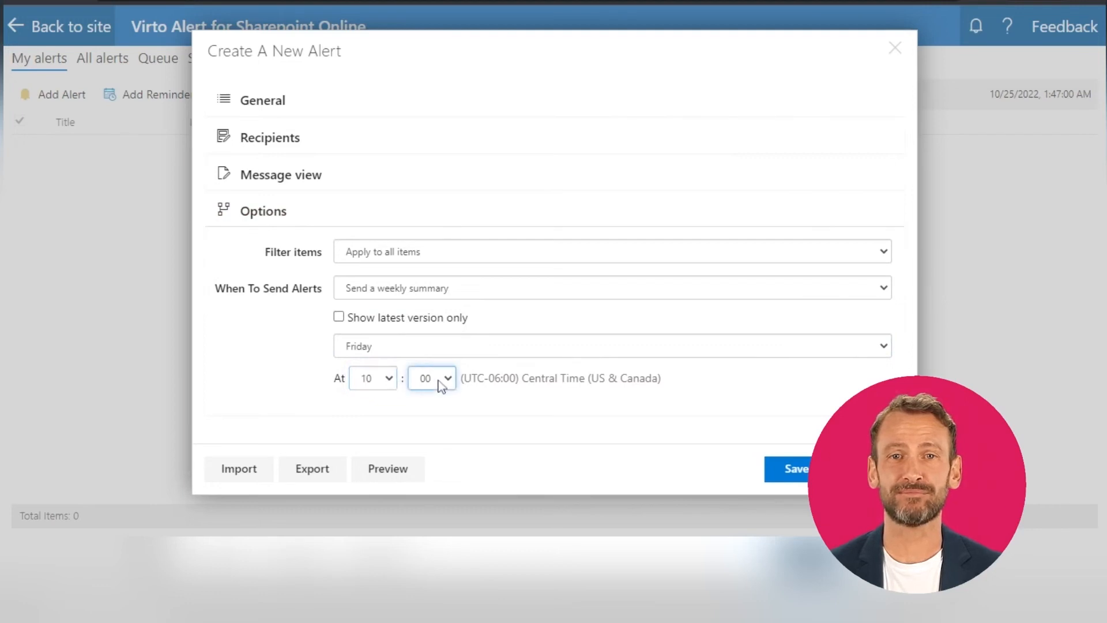
left_click(575, 408)
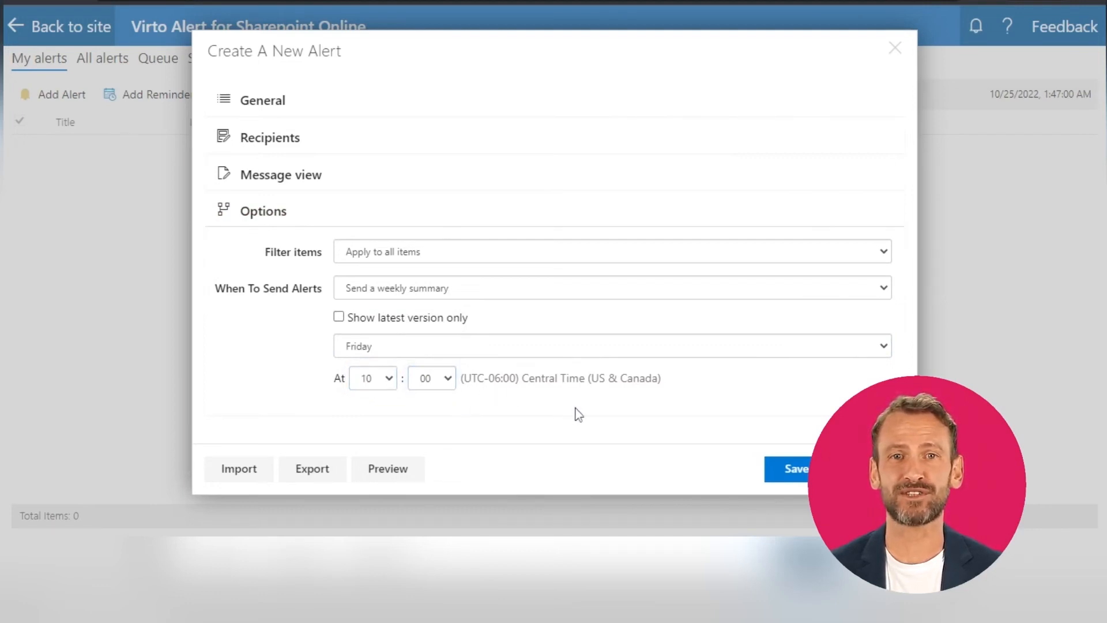
Preview the alert message and save the new alert.
left_click(388, 469)
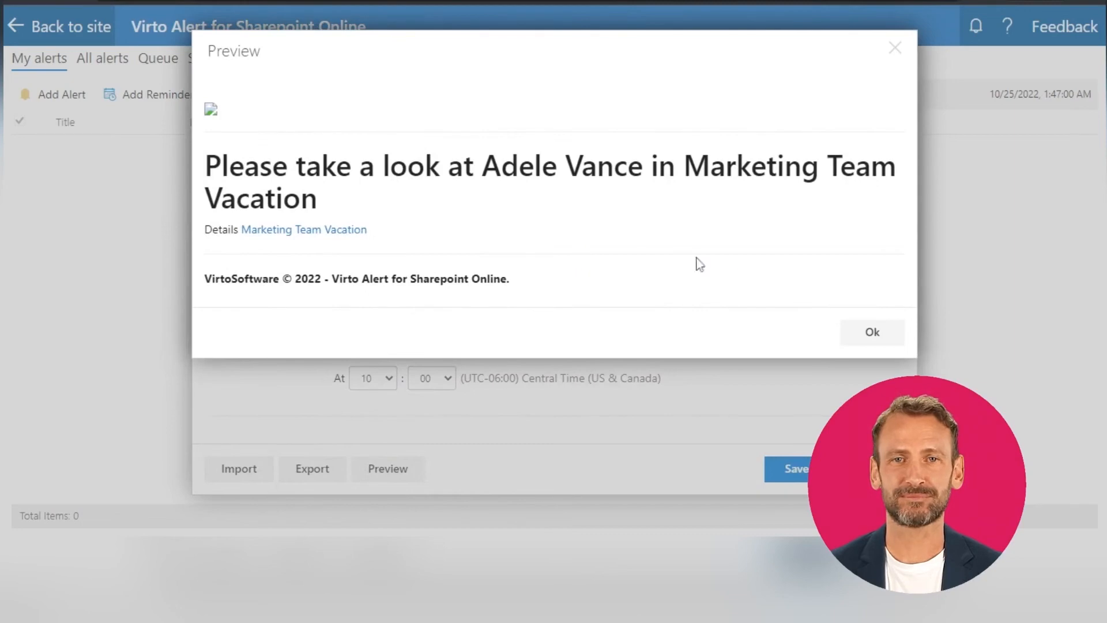
left_click(867, 341)
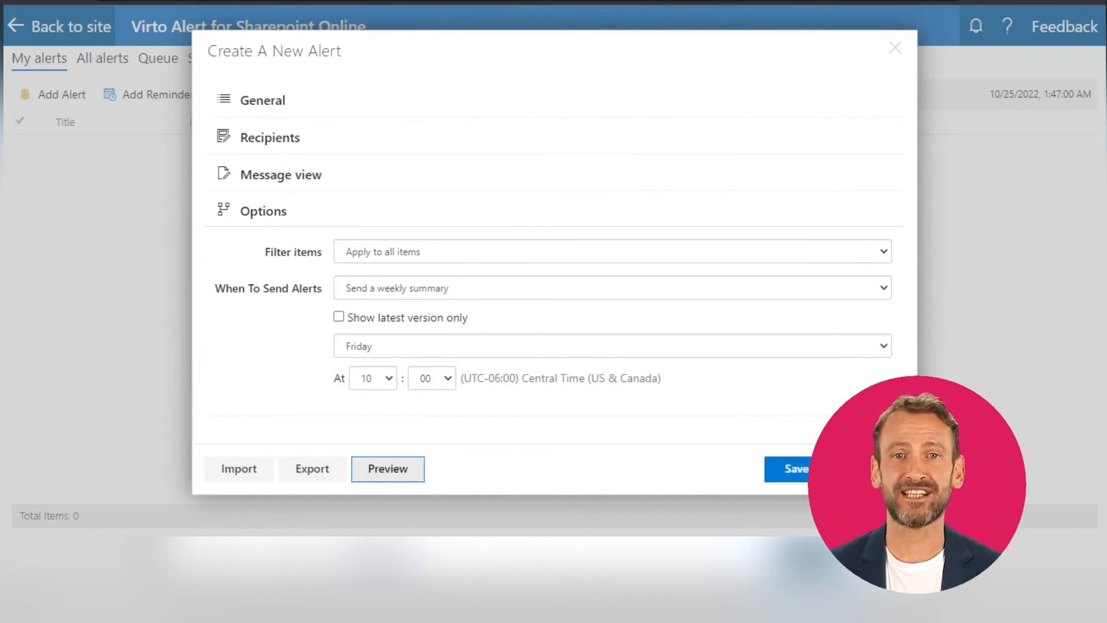
left_click(789, 476)
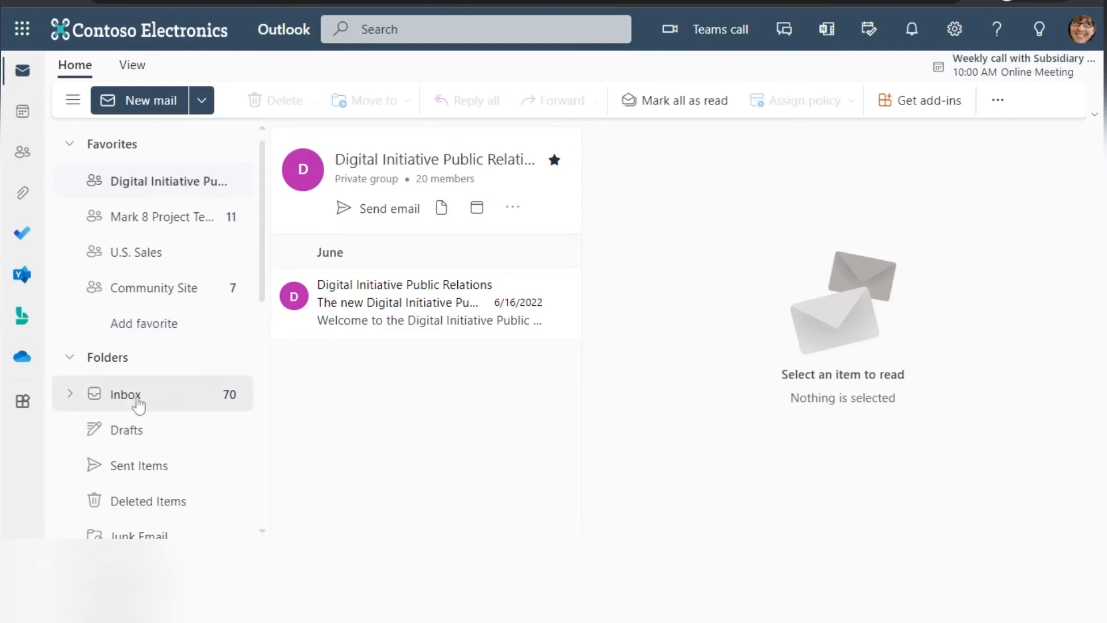
In Outlook, open the most recent "Changes in the Vacations list" alert email from the inbox and review its content.
left_click(137, 398)
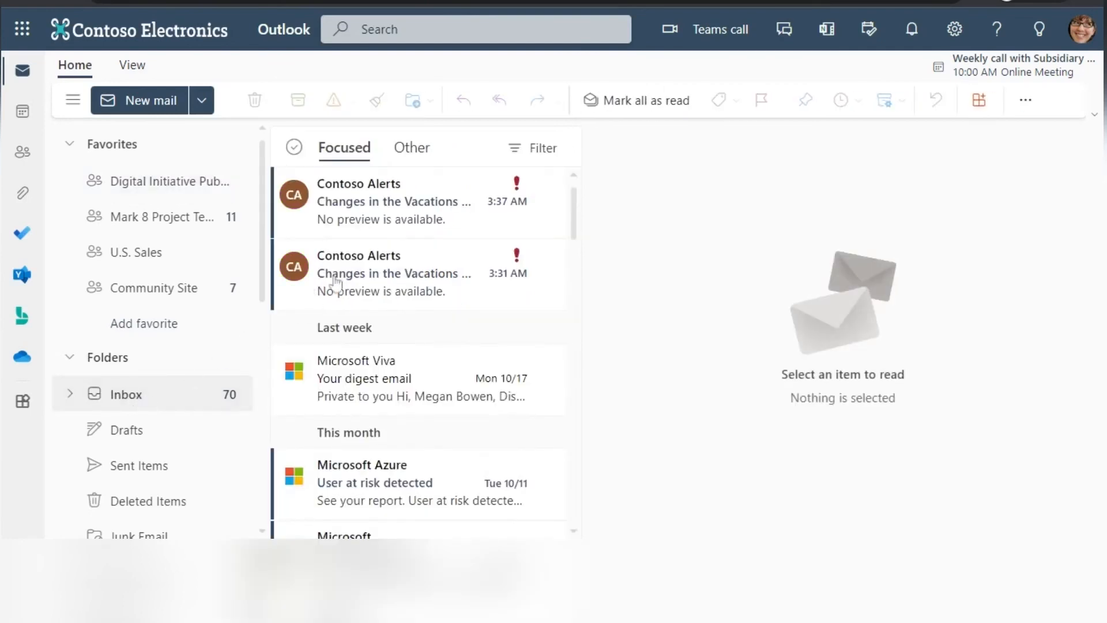
left_click(397, 204)
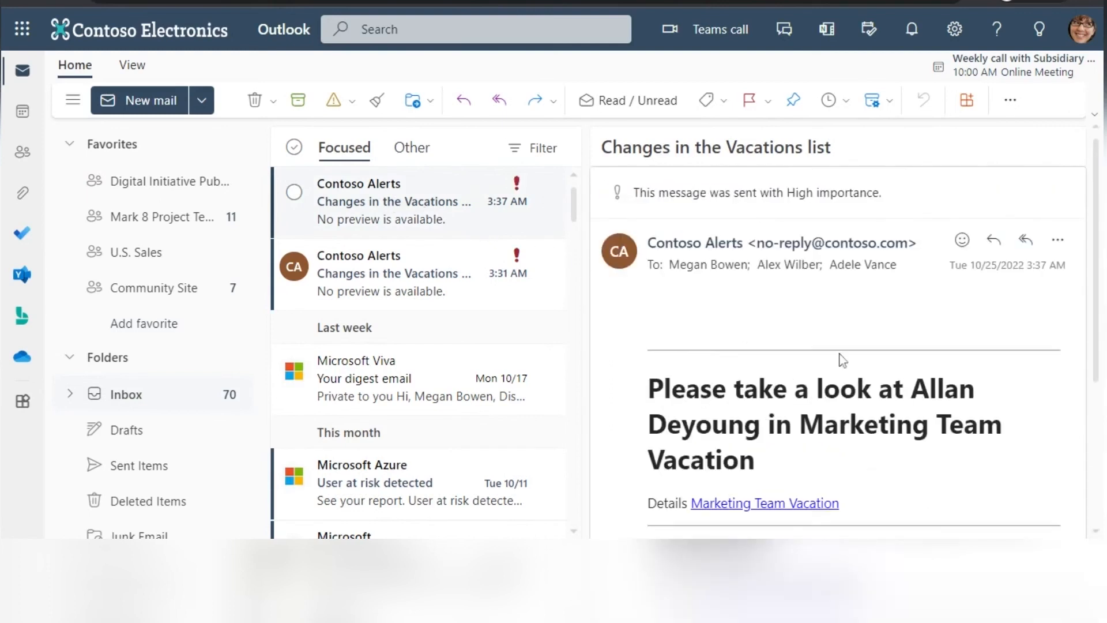
scroll(842, 358, "down", 2)
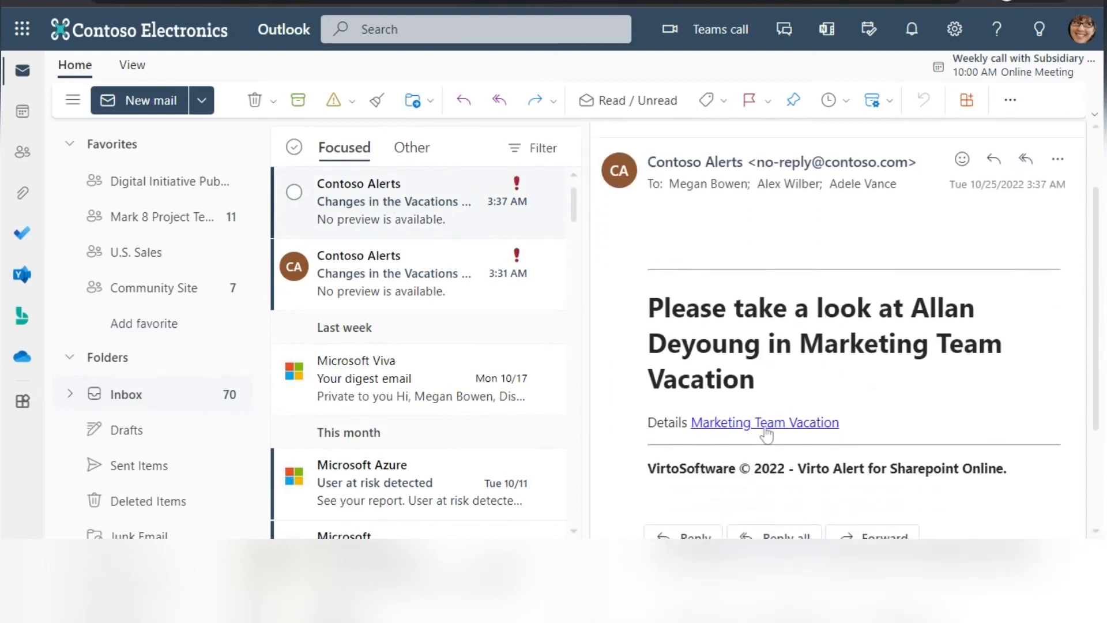